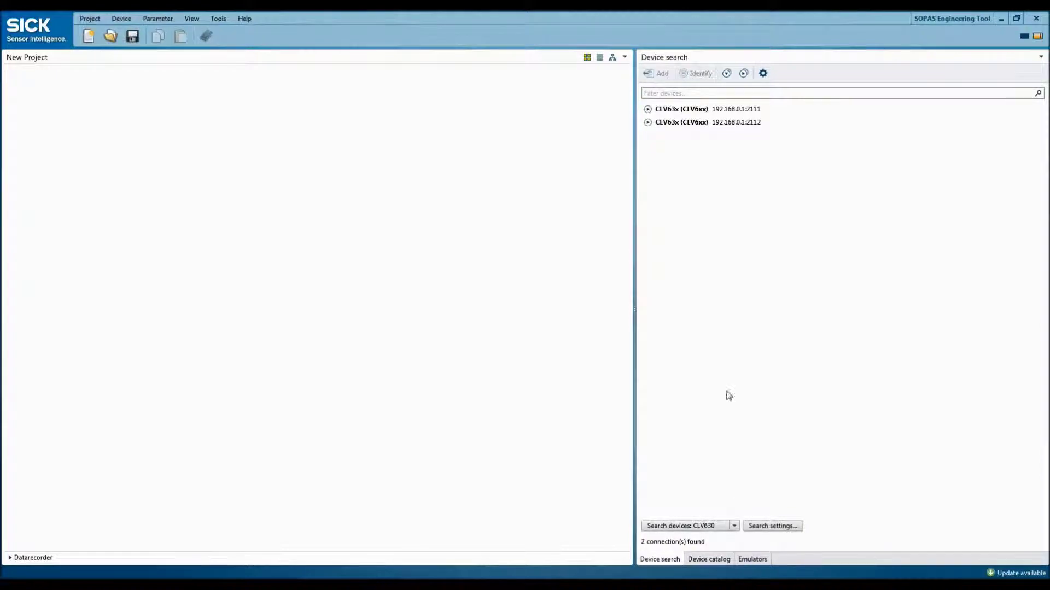
- Add the first found CLV63x (port 2111) to the project and log in as Authorized Client with its password
{"action": "left_click", "coordinate": [646, 109]}
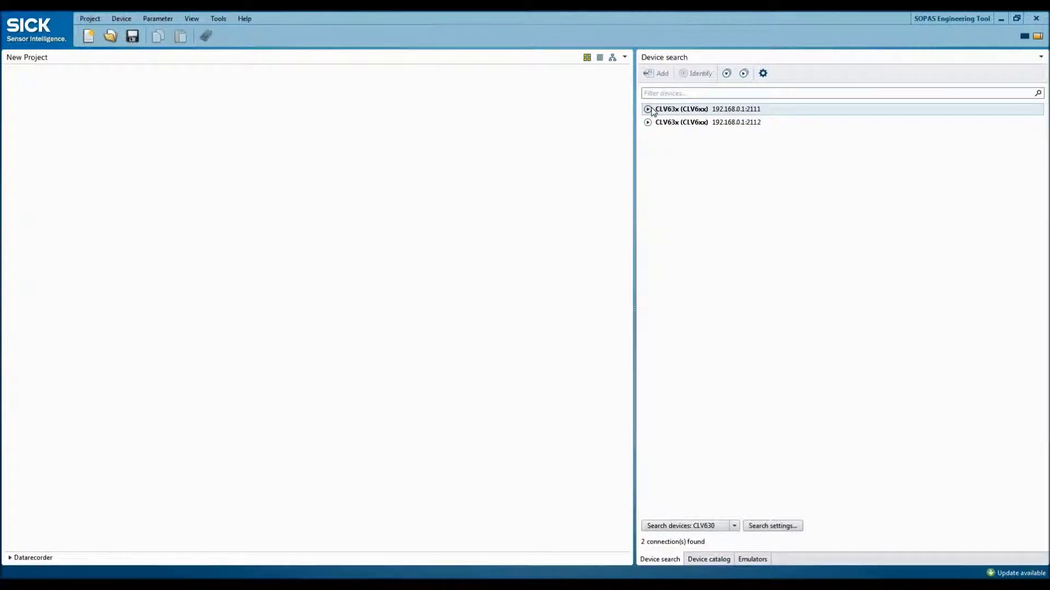
{"action": "double_click", "coordinate": [684, 141]}
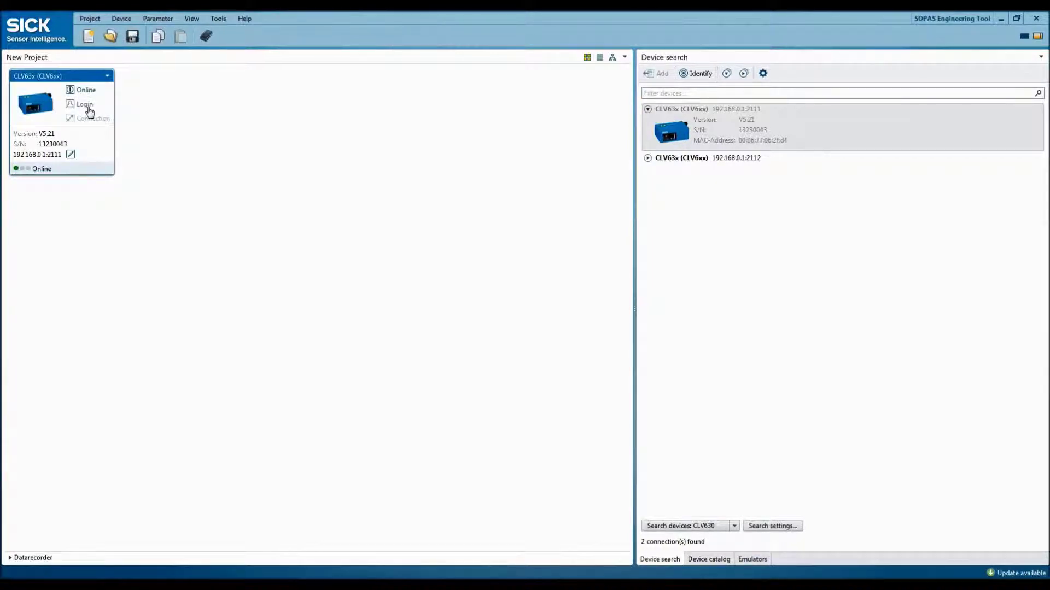
{"action": "left_click", "coordinate": [88, 108]}
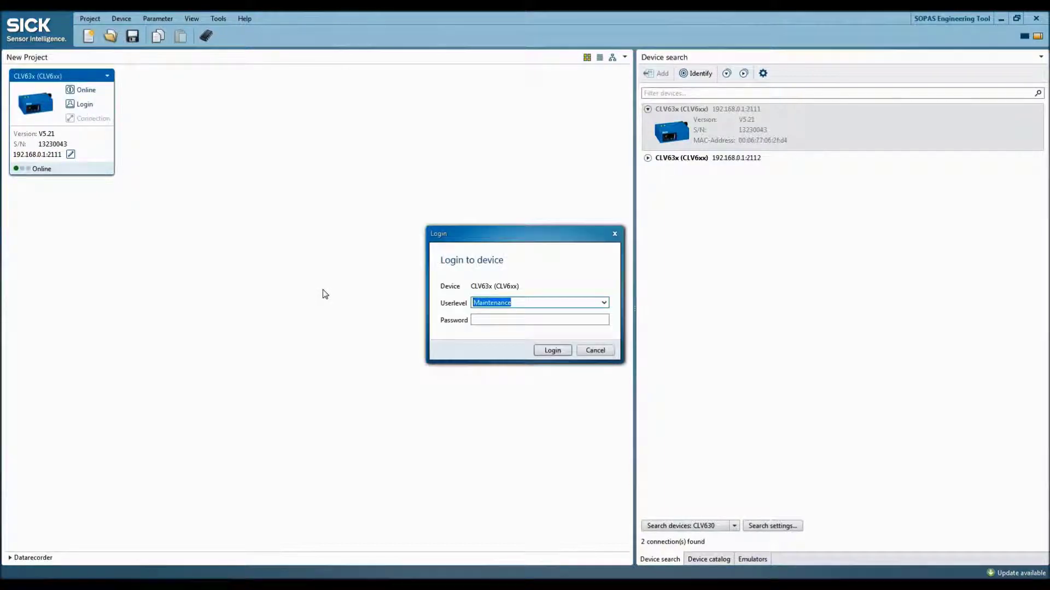
{"action": "left_click", "coordinate": [604, 303]}
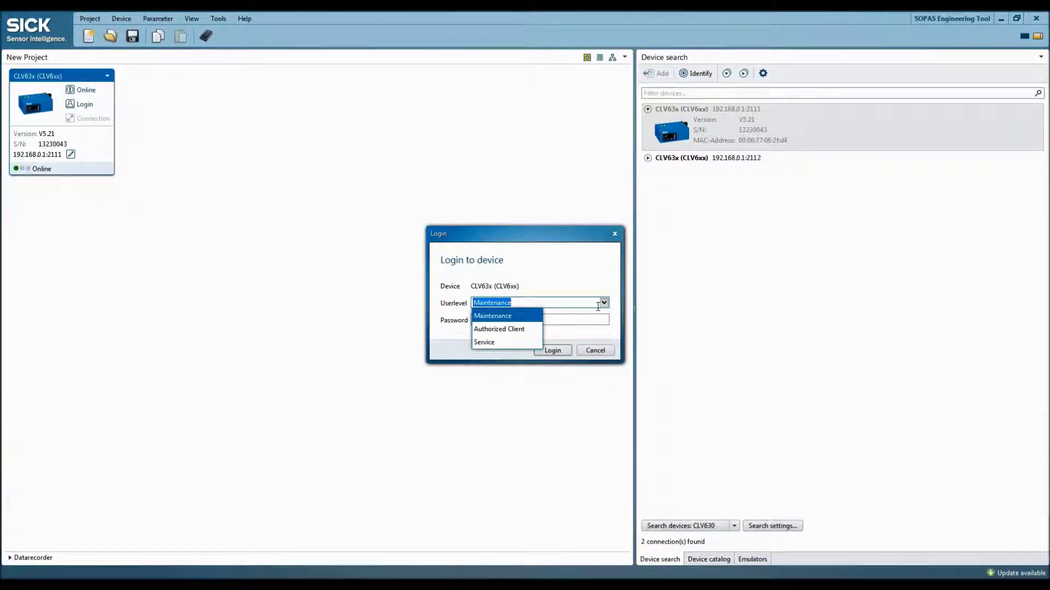
{"action": "left_click", "coordinate": [507, 331]}
{"action": "left_click", "coordinate": [502, 322]}
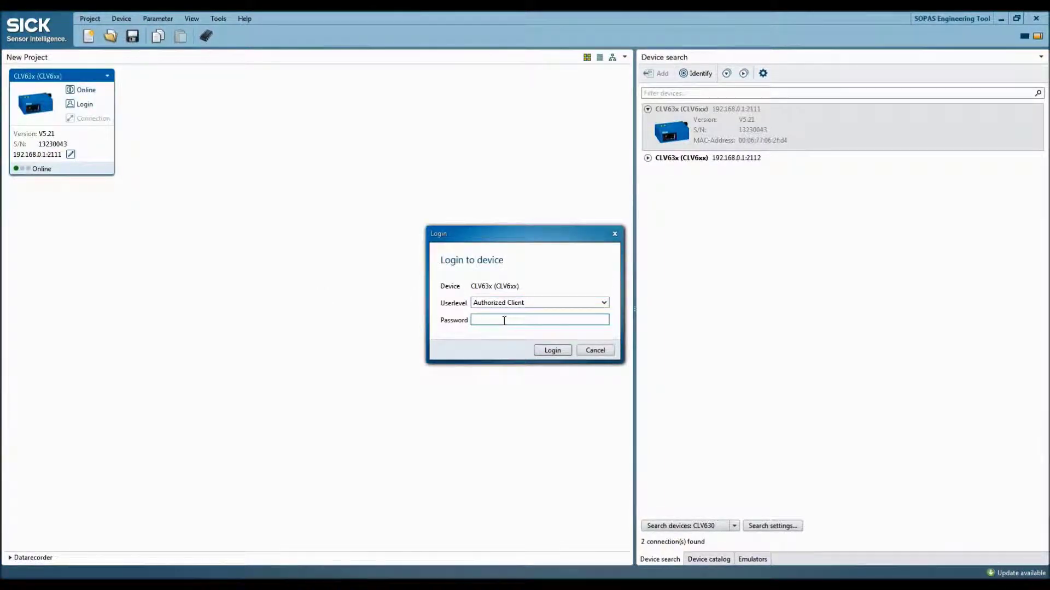
{"action": "type", "text": "client"}
{"action": "key", "text": "Return"}
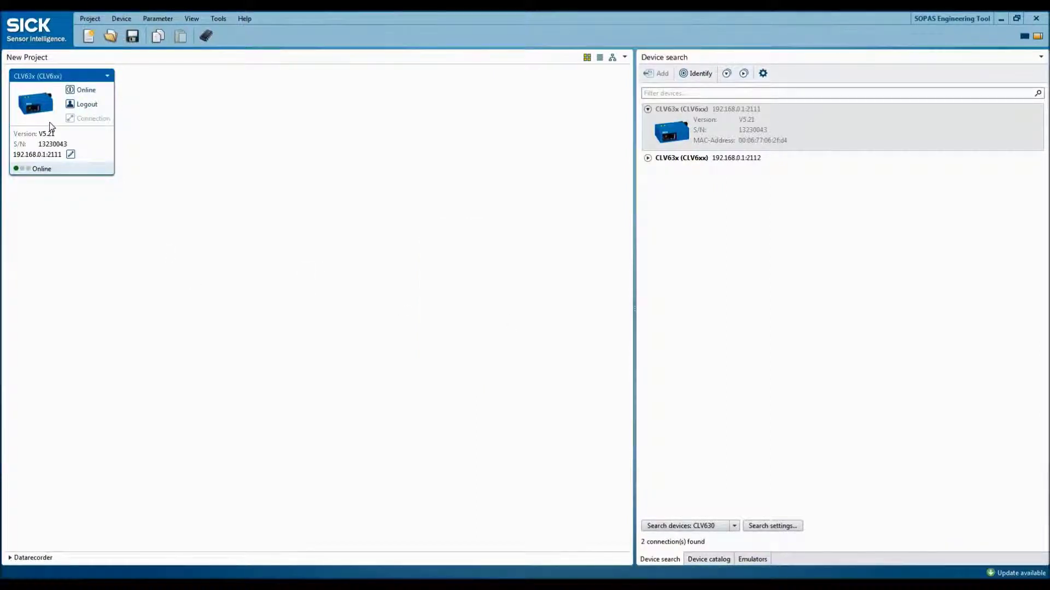
- Open the CLV63x device window full-screen at Parameter > Reading Configuration > Object Trigger Control
{"action": "double_click", "coordinate": [39, 109]}
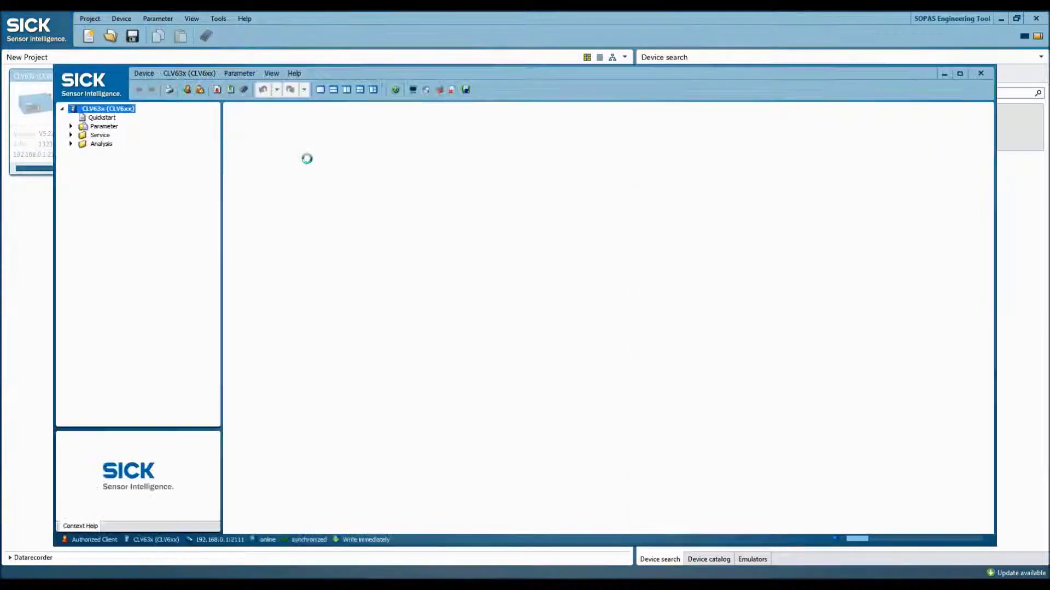
{"action": "double_click", "coordinate": [420, 75]}
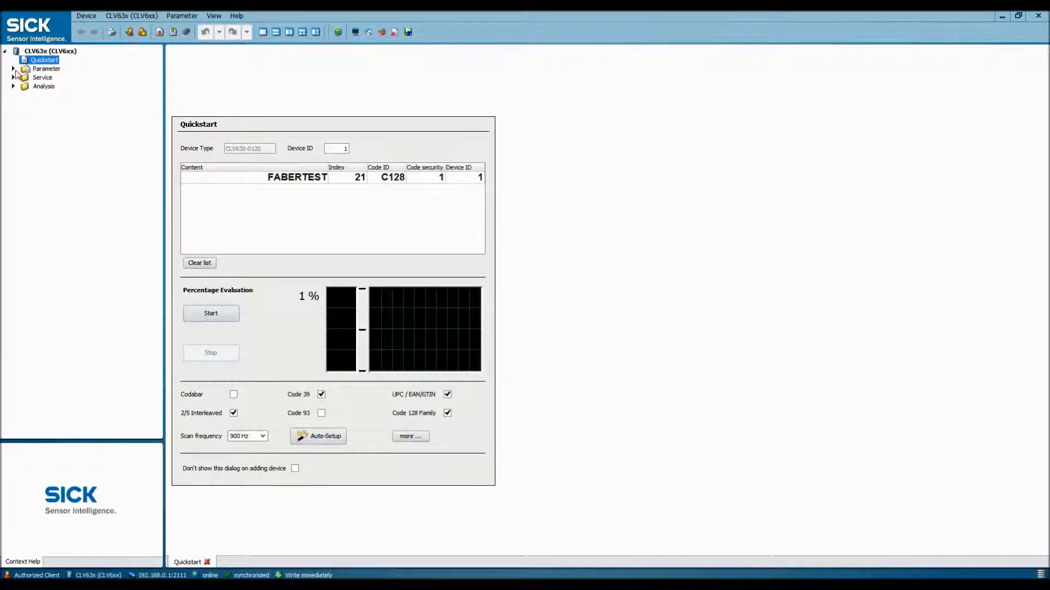
{"action": "left_click", "coordinate": [13, 70]}
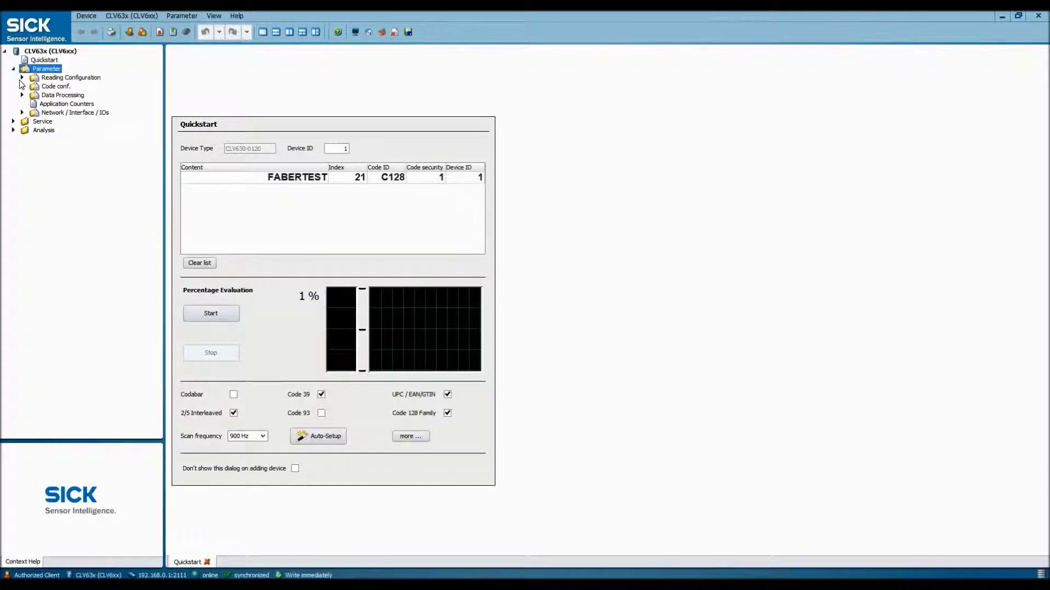
{"action": "left_click", "coordinate": [22, 78]}
{"action": "left_click", "coordinate": [50, 89]}
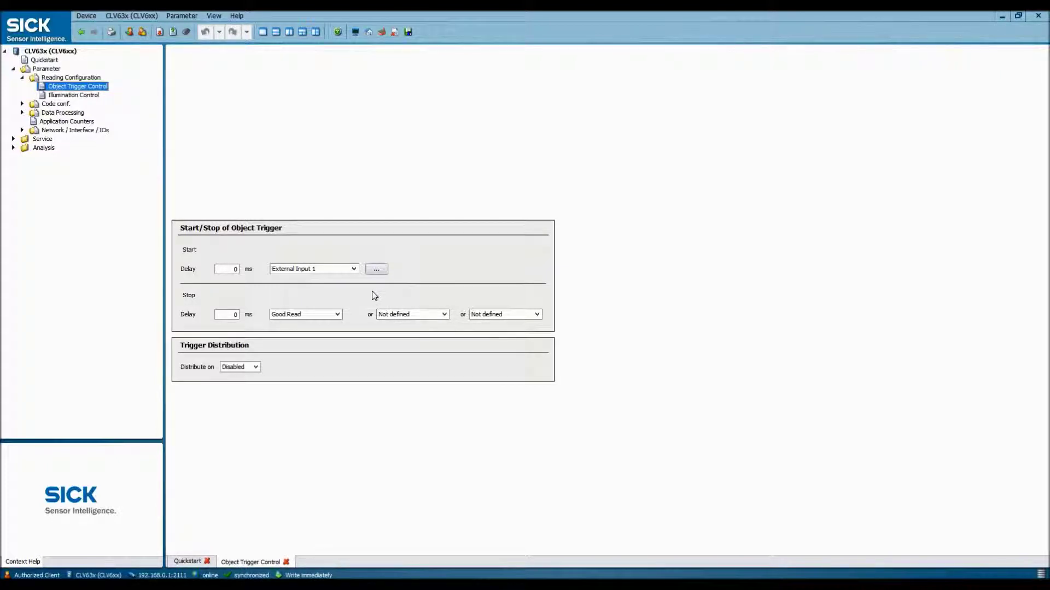
- Leave trigger start on External Input 1 and stop on Good Read, then go to Data Processing > Output Control
{"action": "left_click", "coordinate": [354, 268]}
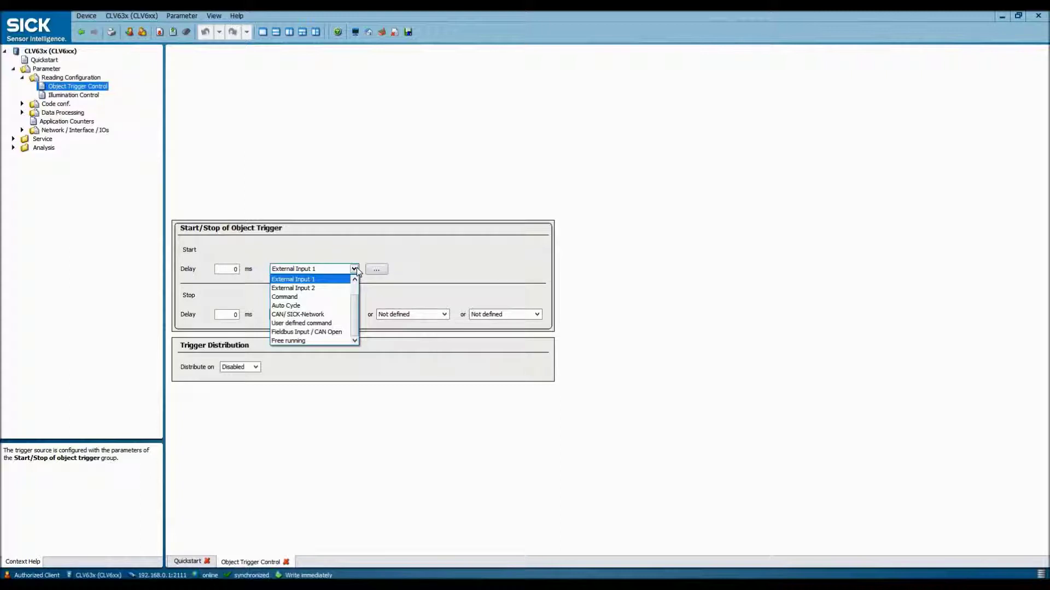
{"action": "left_click", "coordinate": [357, 268]}
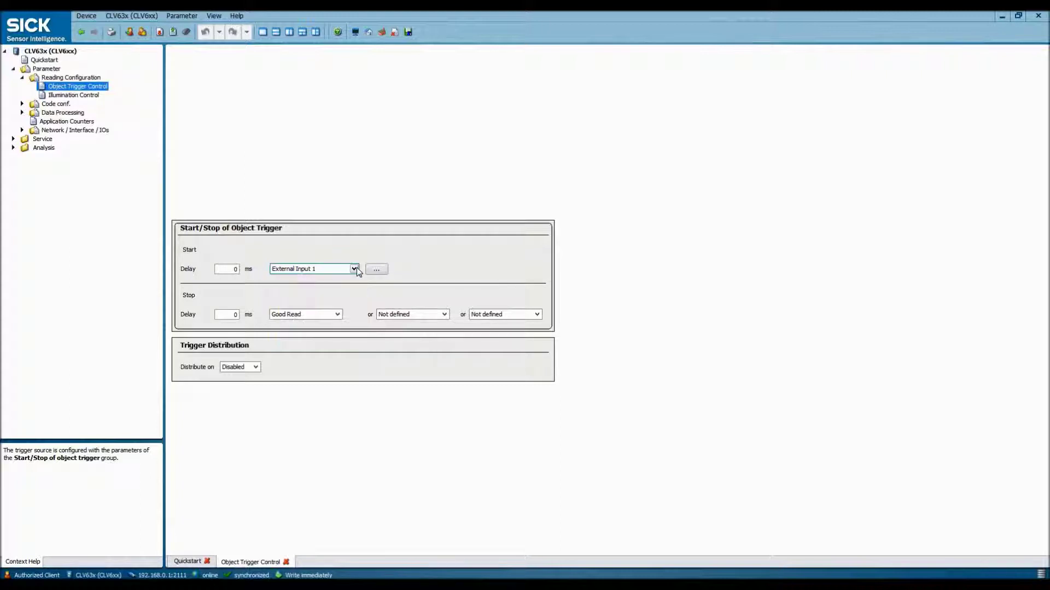
{"action": "left_click", "coordinate": [337, 314]}
{"action": "left_click", "coordinate": [338, 316]}
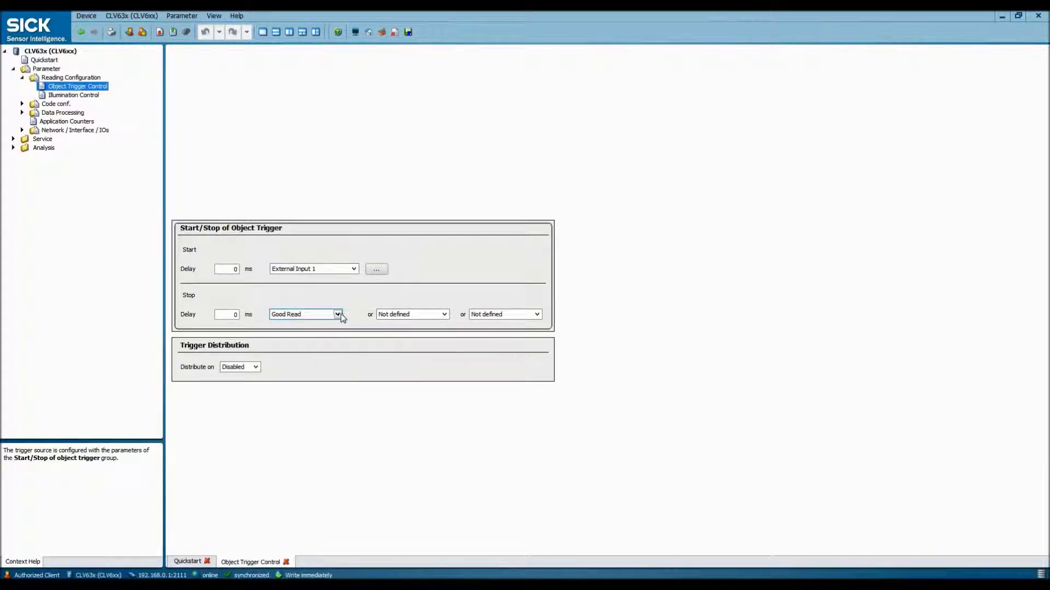
{"action": "left_click", "coordinate": [23, 113]}
{"action": "left_click", "coordinate": [56, 124]}
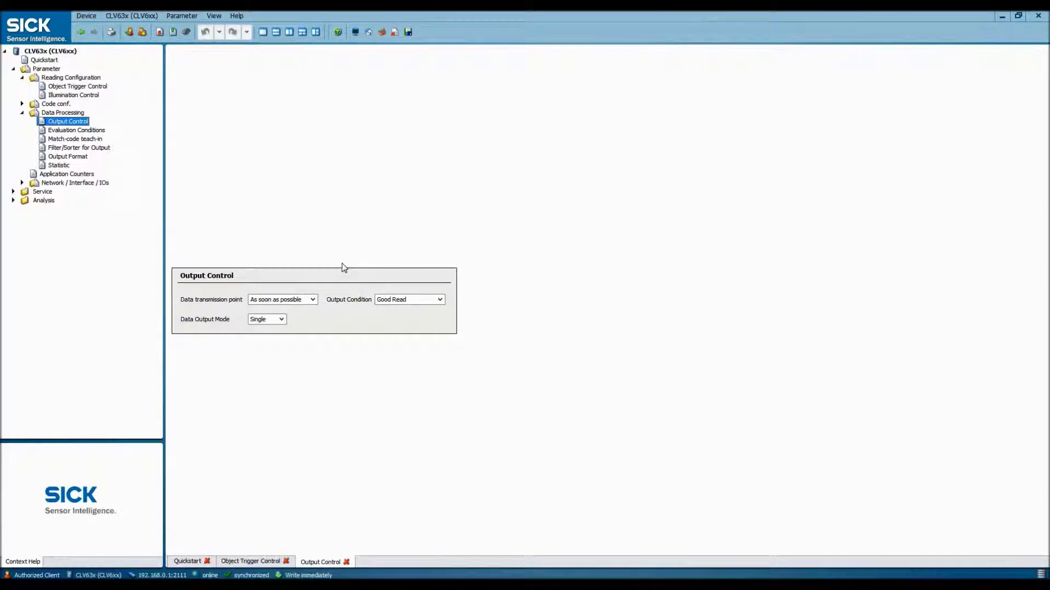
- Keep Good Read as the output condition, then review the Output Format and Network / Interface / IOs pages
{"action": "left_click", "coordinate": [315, 298]}
{"action": "left_click", "coordinate": [436, 300]}
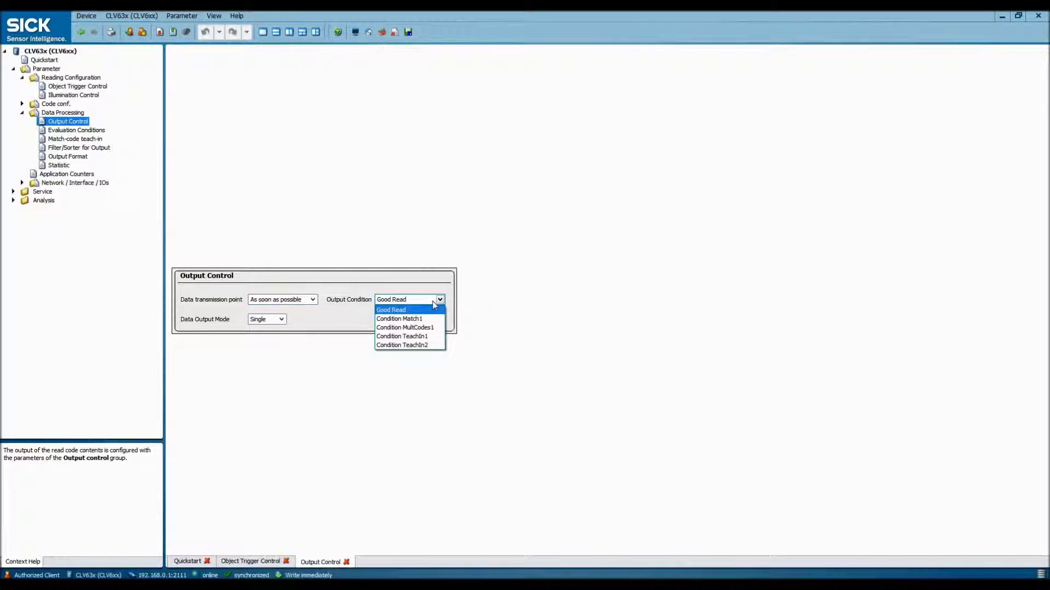
{"action": "left_click", "coordinate": [61, 156]}
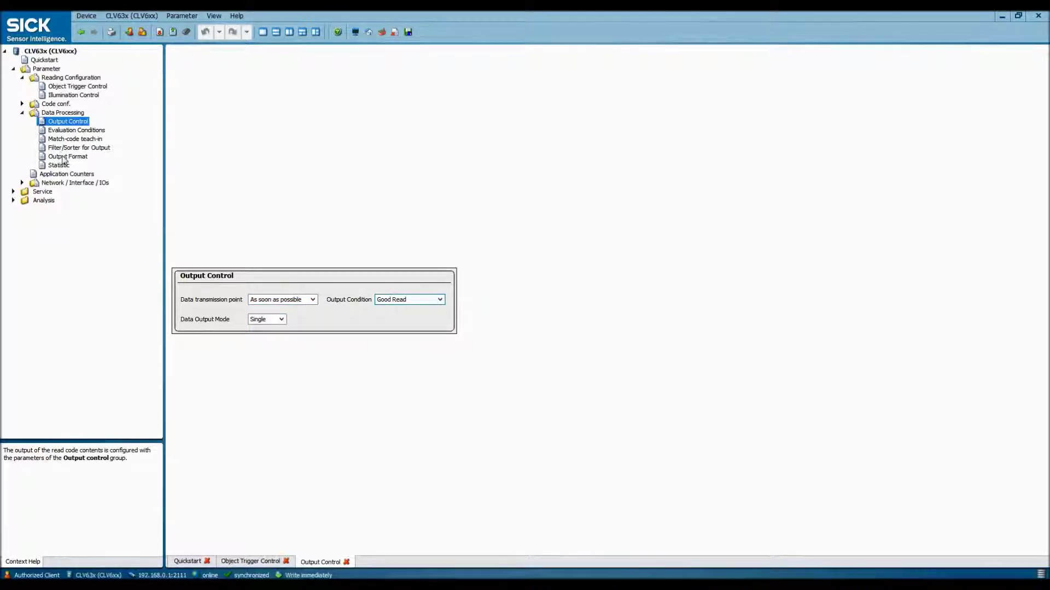
{"action": "left_click", "coordinate": [62, 156]}
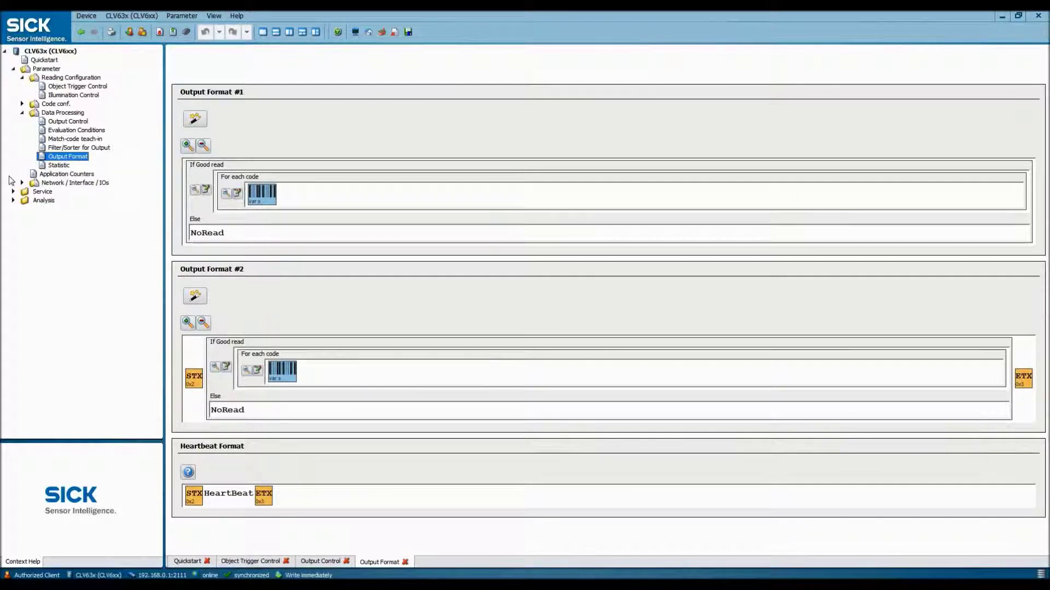
{"action": "left_click", "coordinate": [44, 183]}
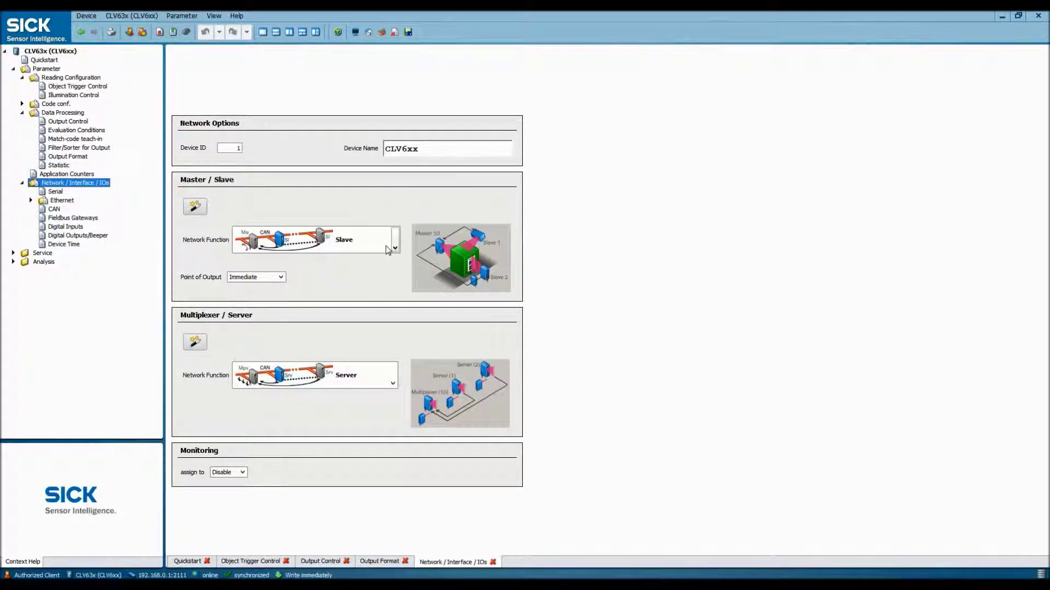
- Keep the scanner's network function as Slave and its multiplexer function as Server
{"action": "left_click", "coordinate": [395, 246]}
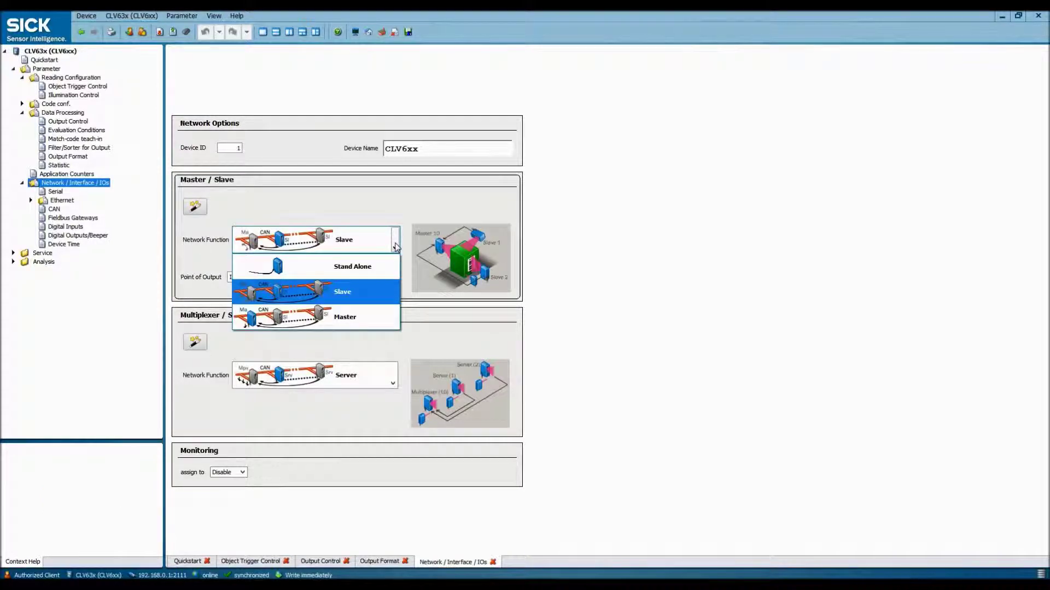
{"action": "left_click", "coordinate": [395, 246]}
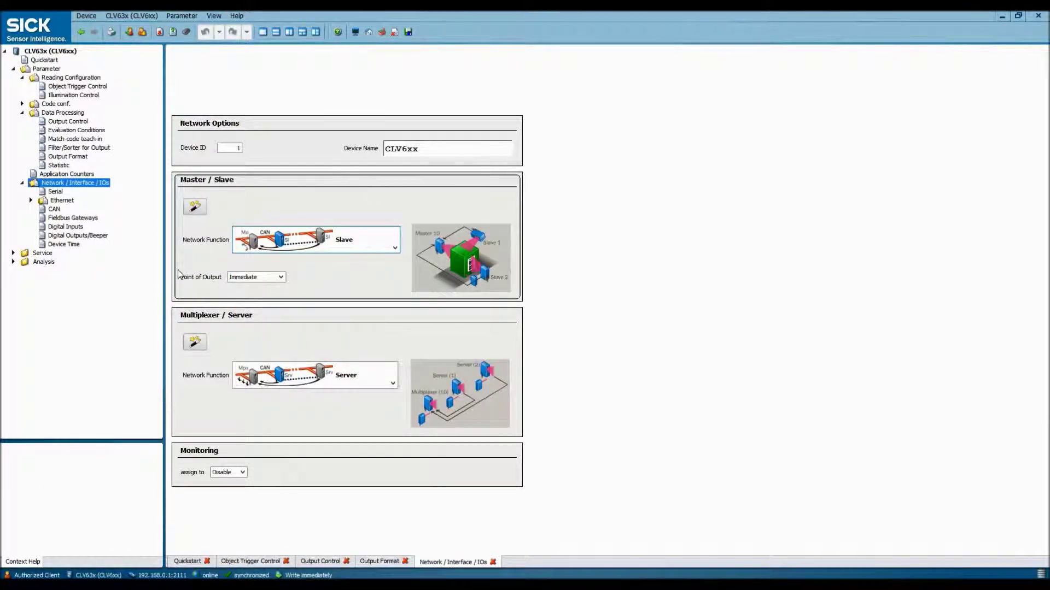
{"action": "left_click", "coordinate": [395, 378]}
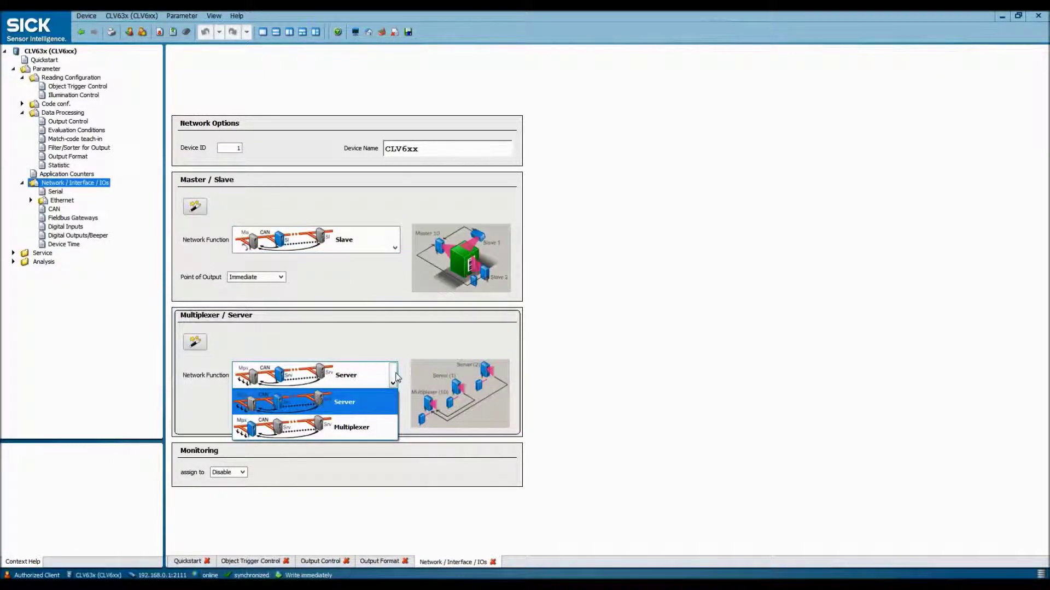
{"action": "left_click", "coordinate": [396, 378]}
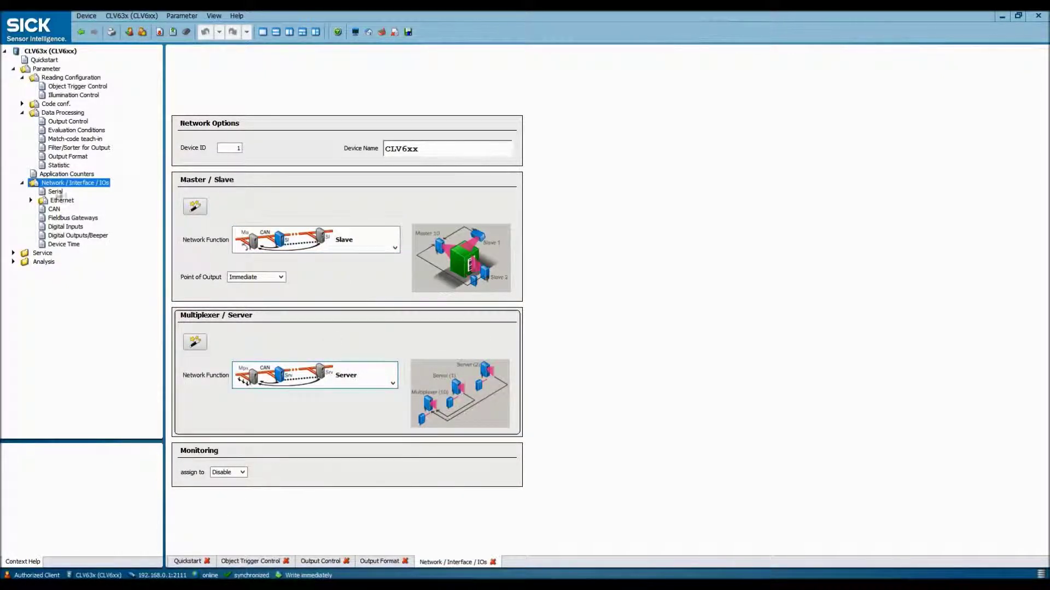
- Confirm the Fieldbus Gateway EtherCAT proxy uses Mode CDF600 no handshake with Output Format #1
{"action": "left_click", "coordinate": [56, 218]}
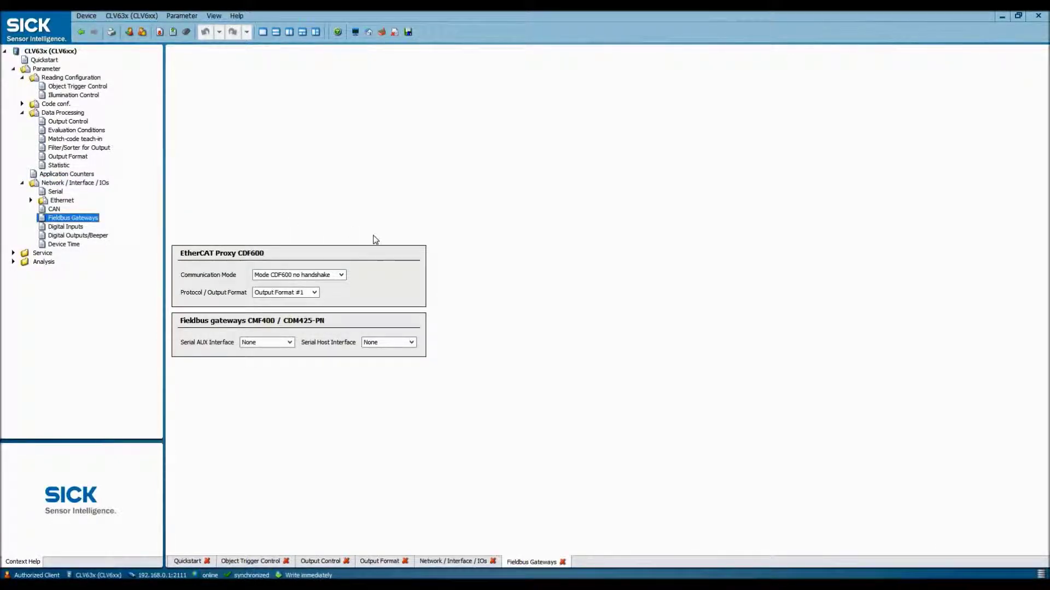
{"action": "left_click", "coordinate": [344, 276]}
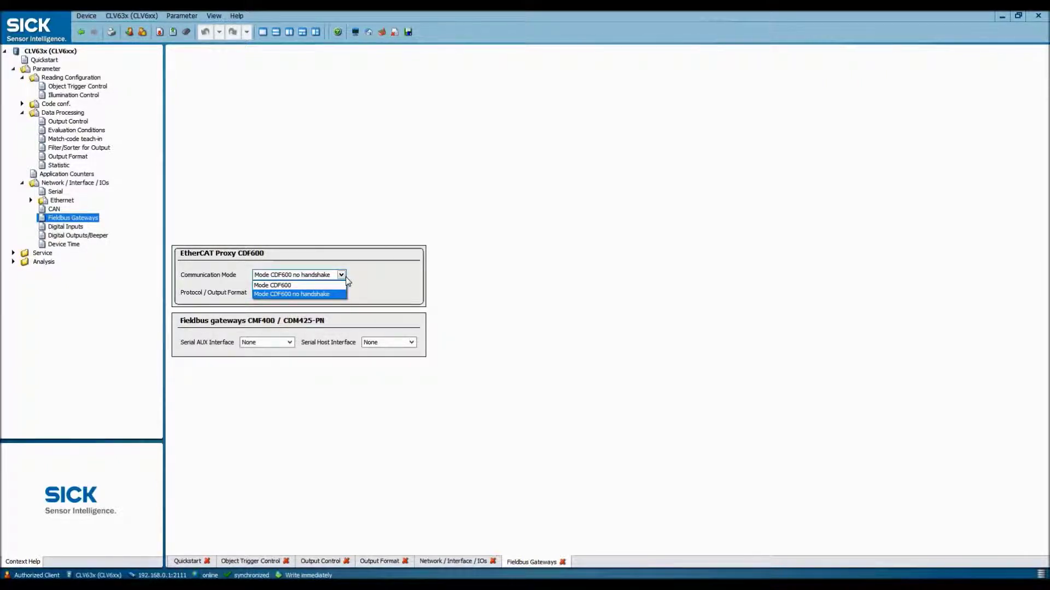
{"action": "left_click", "coordinate": [346, 277]}
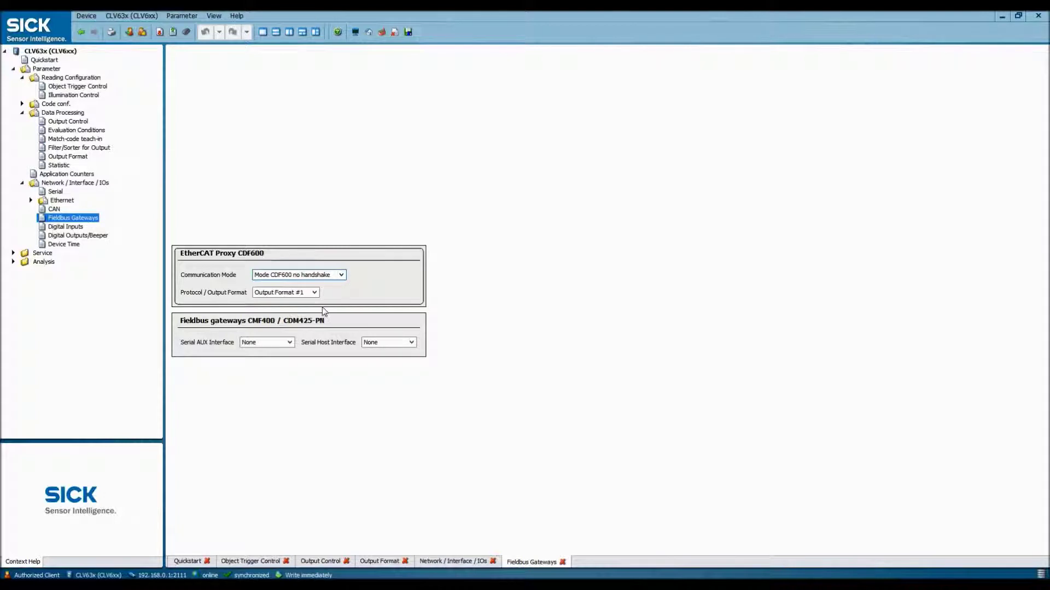
{"action": "left_click", "coordinate": [315, 293]}
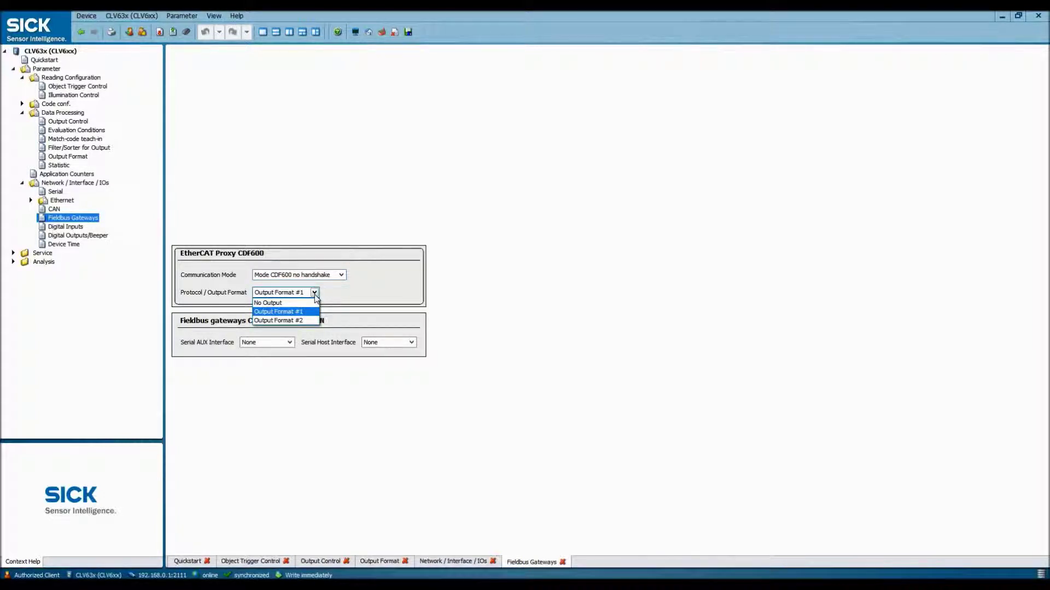
{"action": "left_click", "coordinate": [315, 294]}
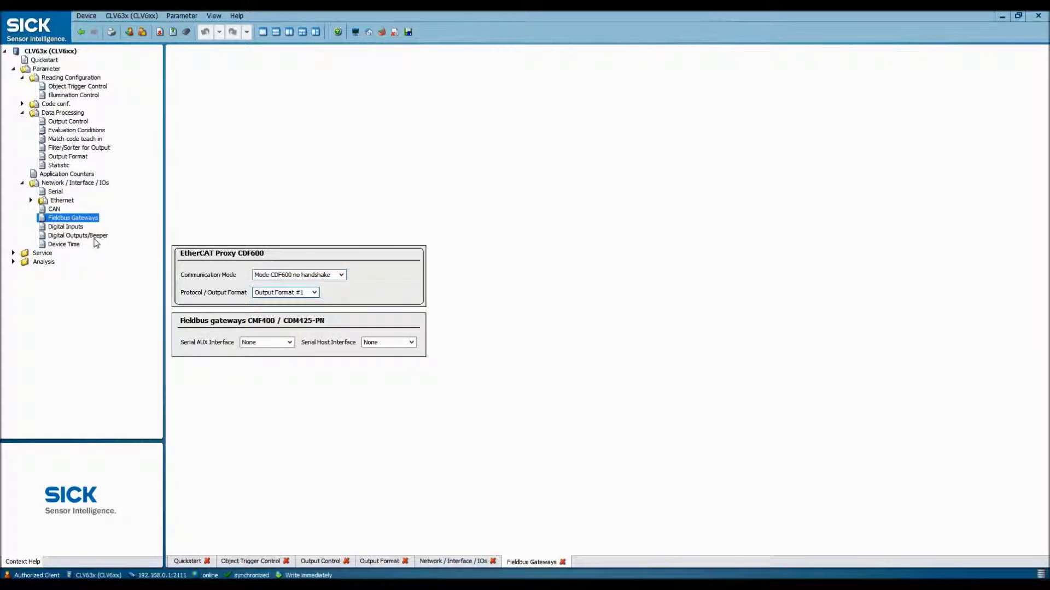
{"action": "left_click", "coordinate": [70, 230]}
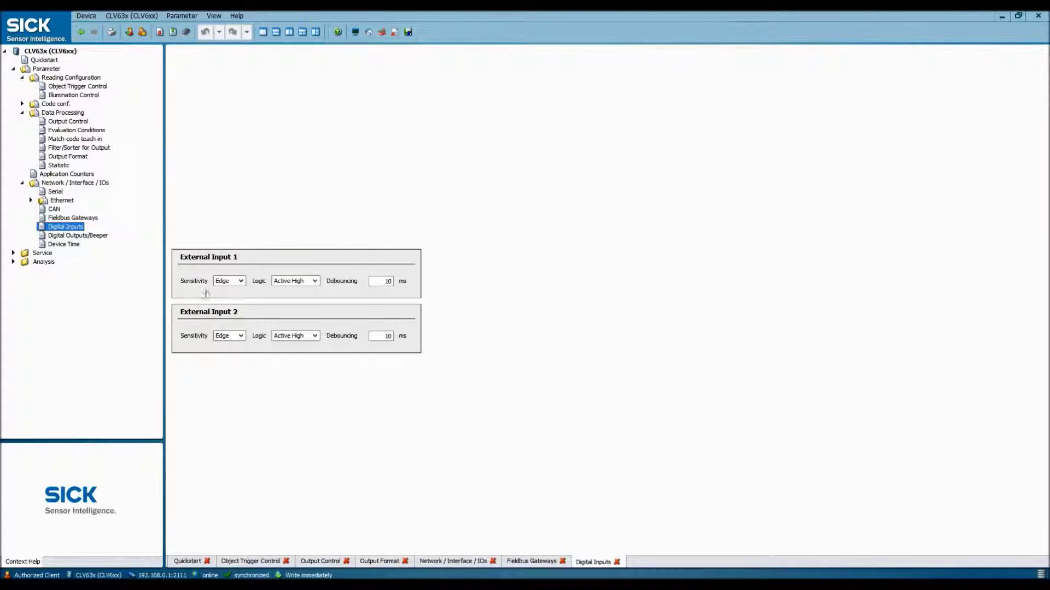
- Keep External Input 1 on Edge sensitivity with Active High logic
{"action": "left_click", "coordinate": [240, 281]}
{"action": "left_click", "coordinate": [231, 290]}
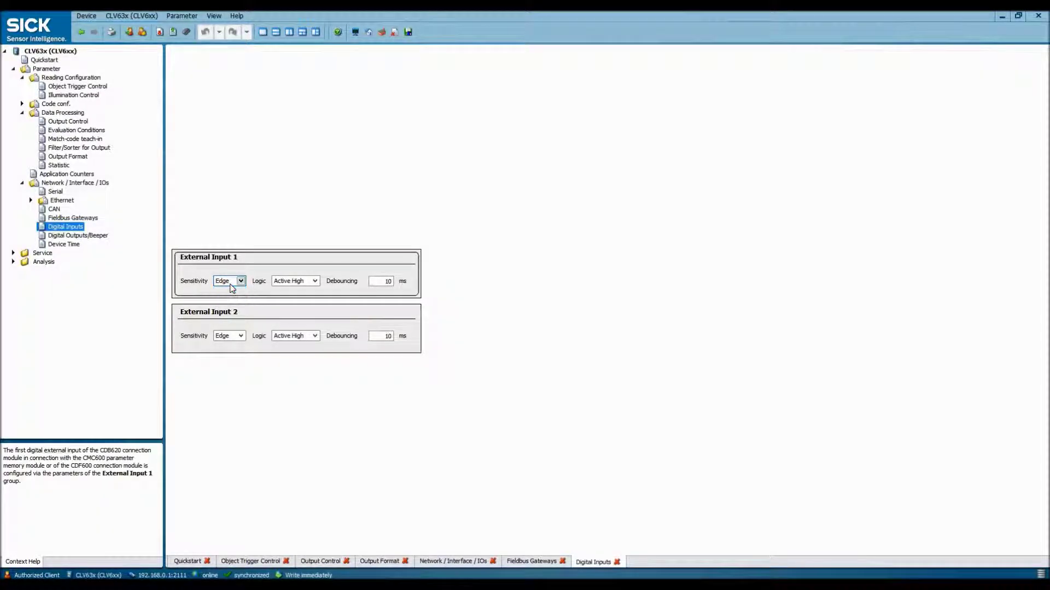
{"action": "left_click", "coordinate": [311, 281]}
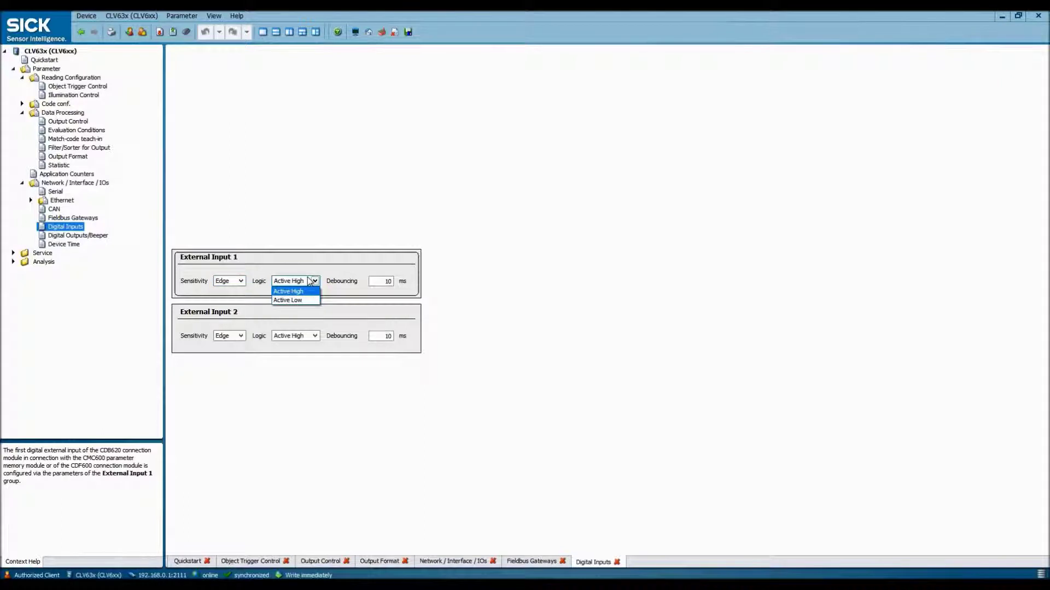
{"action": "left_click", "coordinate": [311, 281]}
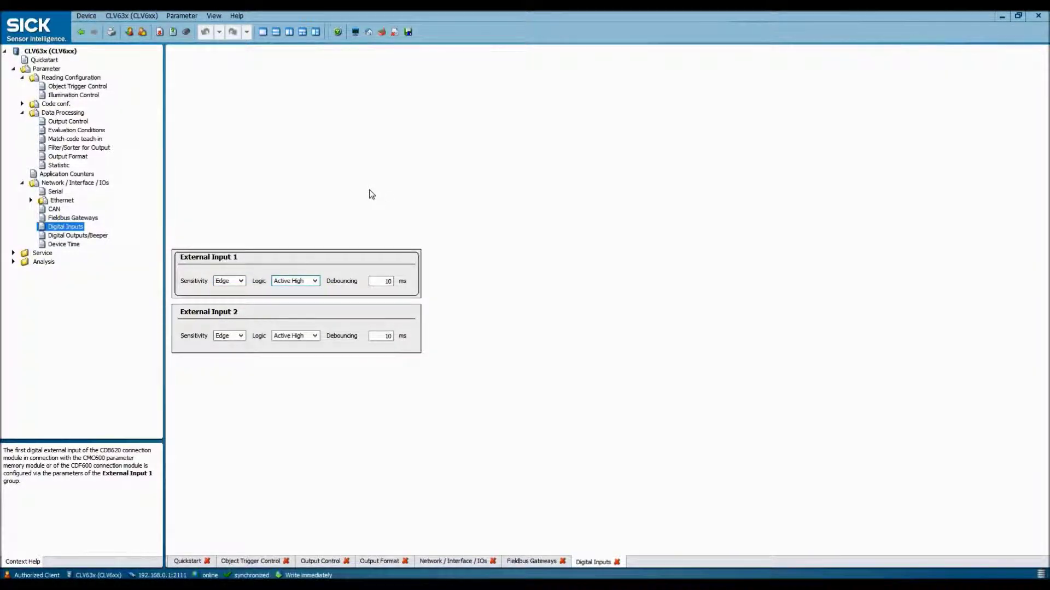
- Save the parameters permanently to the CLV63x (CLV6xx) device
{"action": "left_click", "coordinate": [187, 32]}
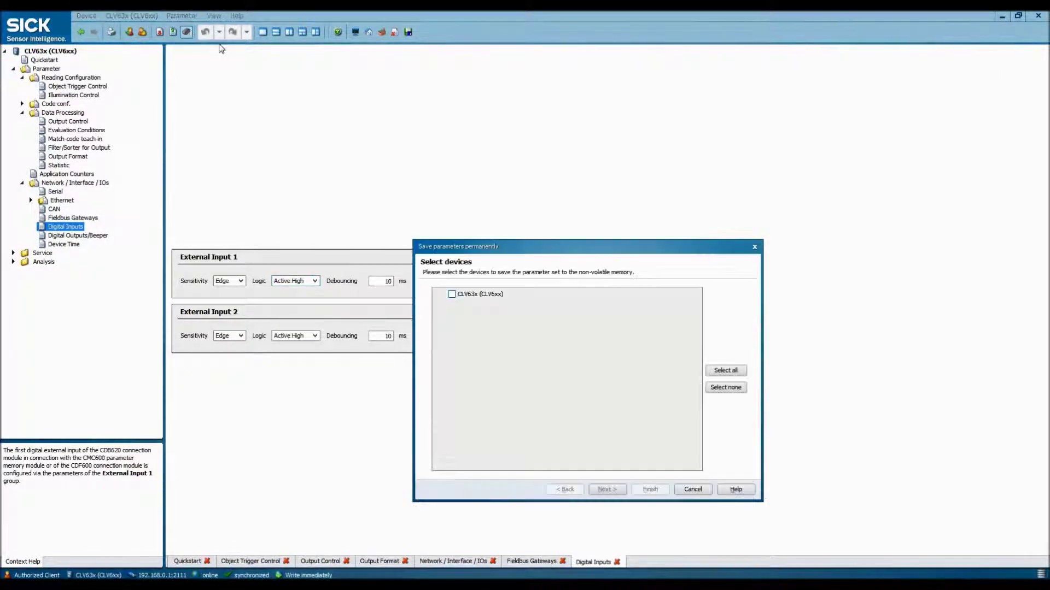
{"action": "left_click", "coordinate": [457, 295]}
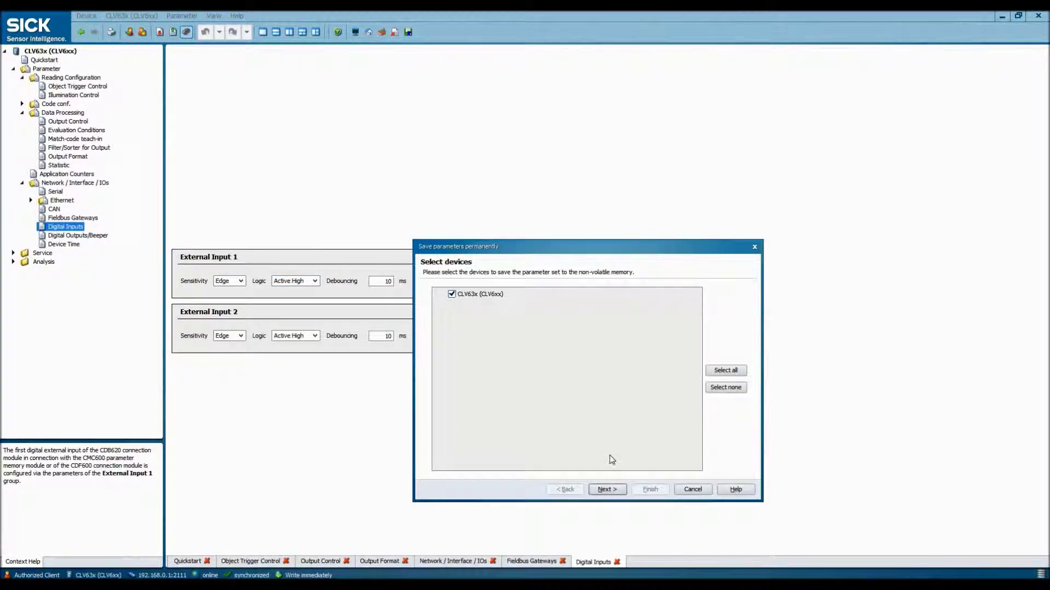
{"action": "left_click", "coordinate": [607, 490]}
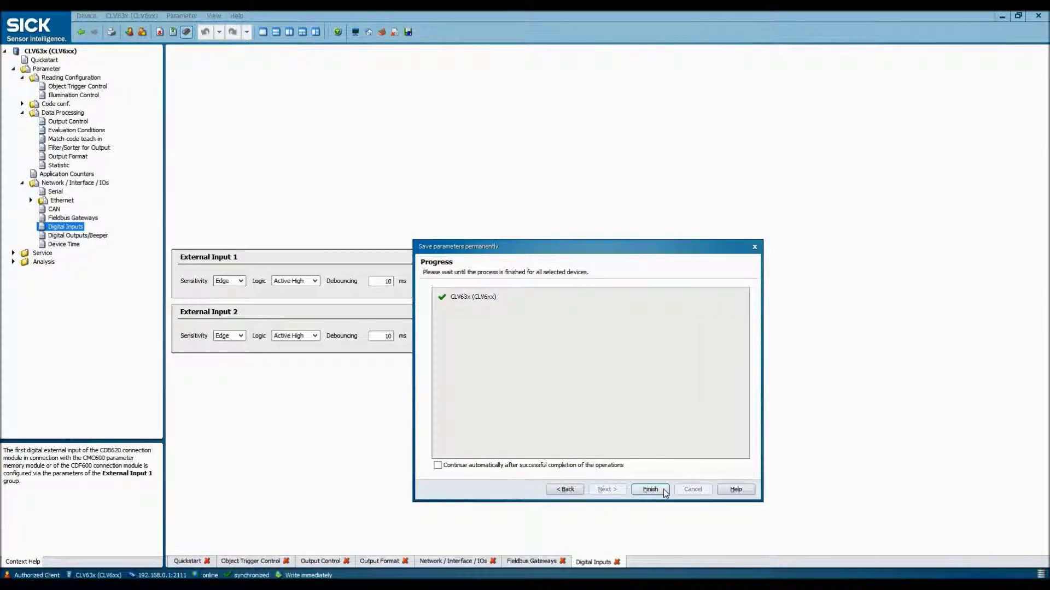
{"action": "left_click", "coordinate": [660, 490]}
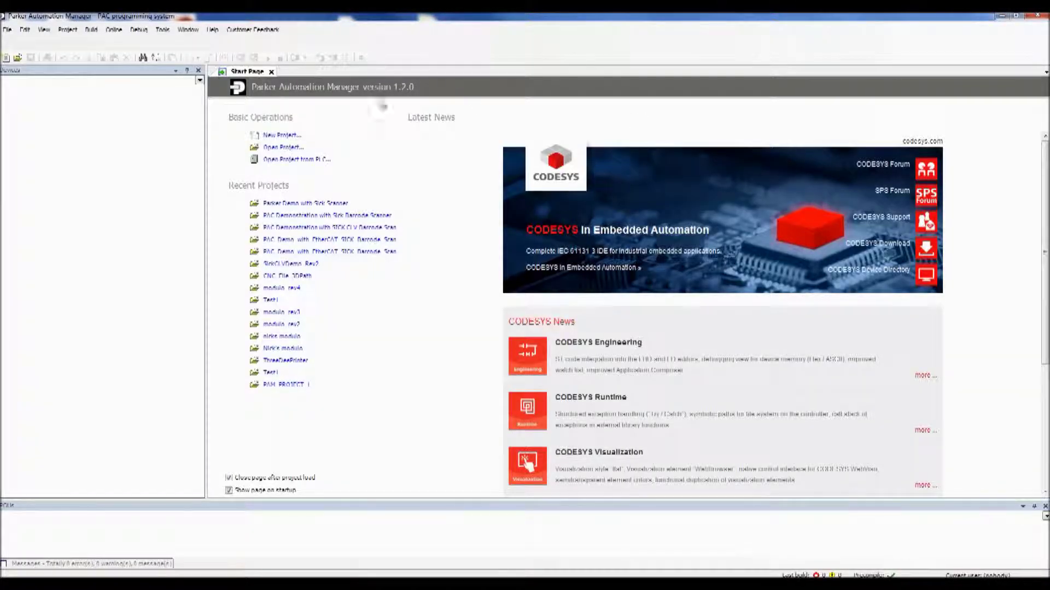
- Start a new Standard project named 'Parker PAC Demo with Sick Scanner by' plus the author's name
{"action": "left_click", "coordinate": [289, 138]}
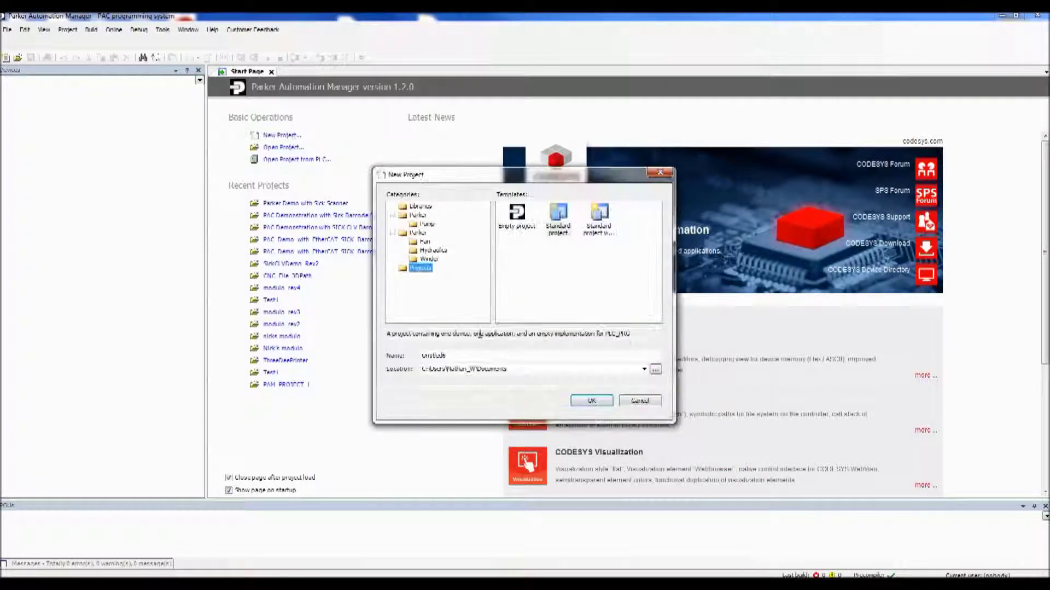
{"action": "left_click", "coordinate": [497, 357]}
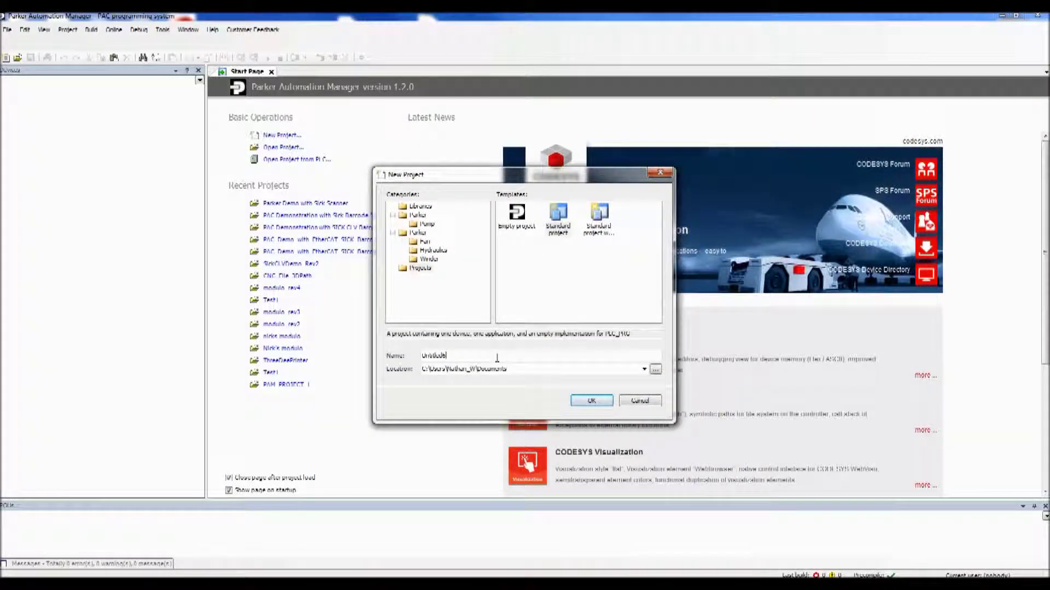
{"action": "left_click_drag", "start_coordinate": [496, 356], "coordinate": [421, 356]}
{"action": "type", "text": "Parker"}
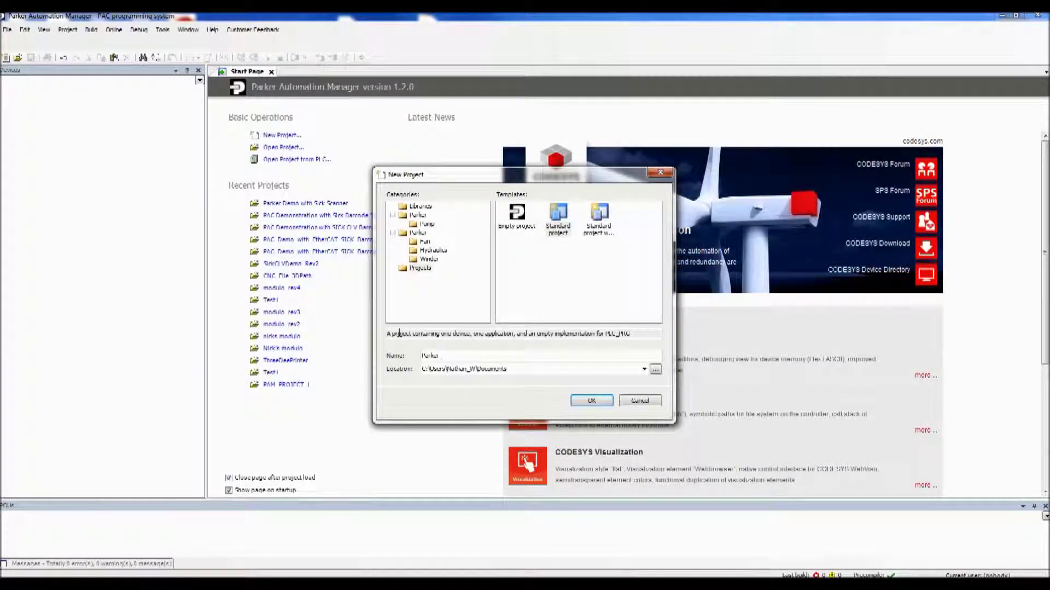
{"action": "type", "text": " PAC Dem"}
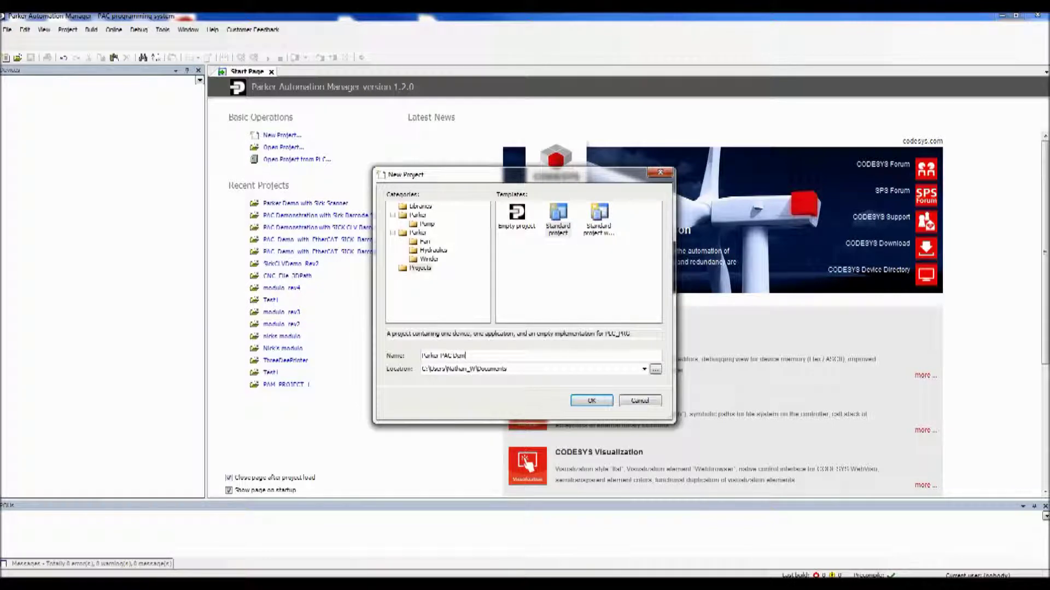
{"action": "type", "text": "o with Sick S"}
{"action": "key", "text": "BackSpace"}
{"action": "key", "text": "BackSpace"}
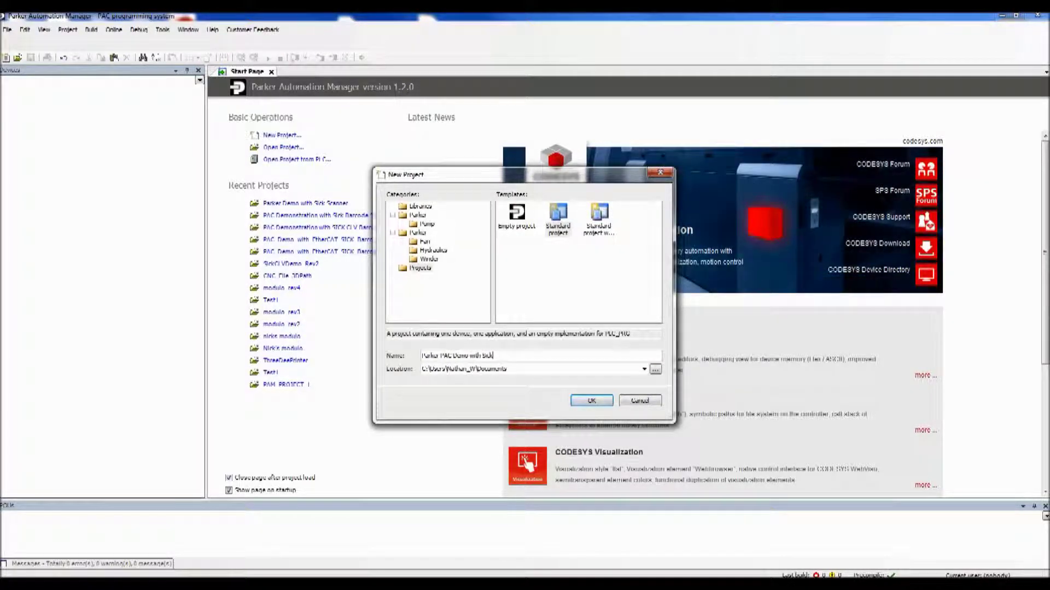
{"action": "type", "text": "Scanner by "}
{"action": "type", "text": "Nat"}
{"action": "key", "text": "Return"}
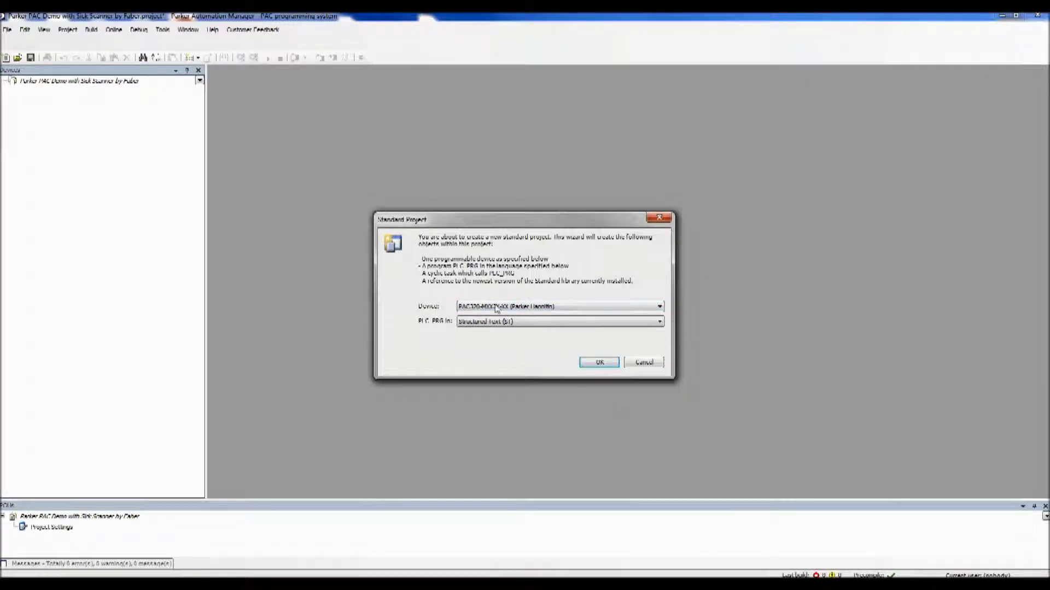
- Accept the PAC320 device with Structured Text, then scan the network and connect to the found PAC controller
{"action": "left_click", "coordinate": [598, 364]}
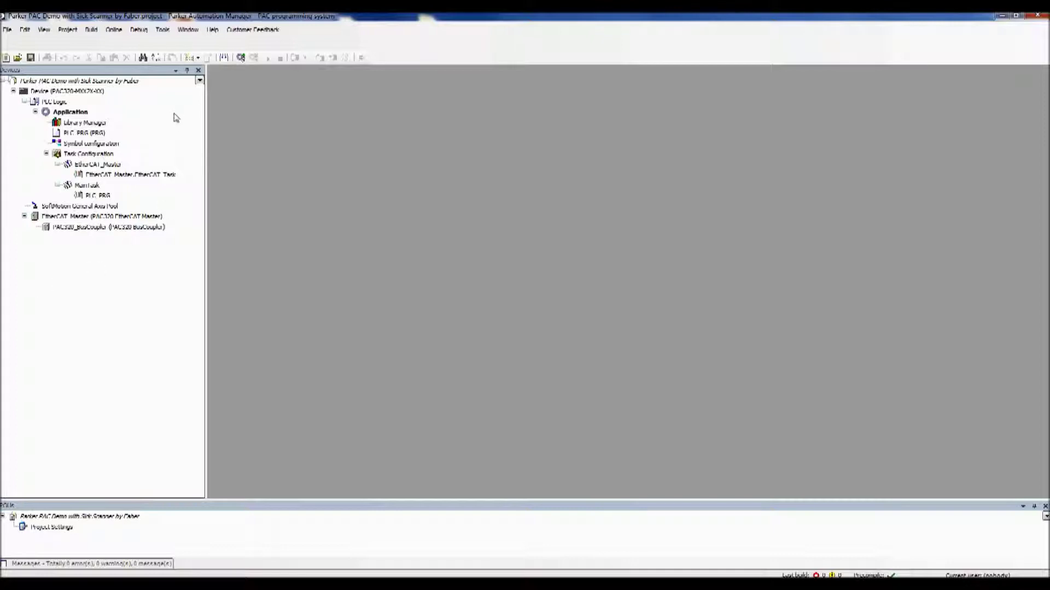
{"action": "left_click", "coordinate": [65, 91]}
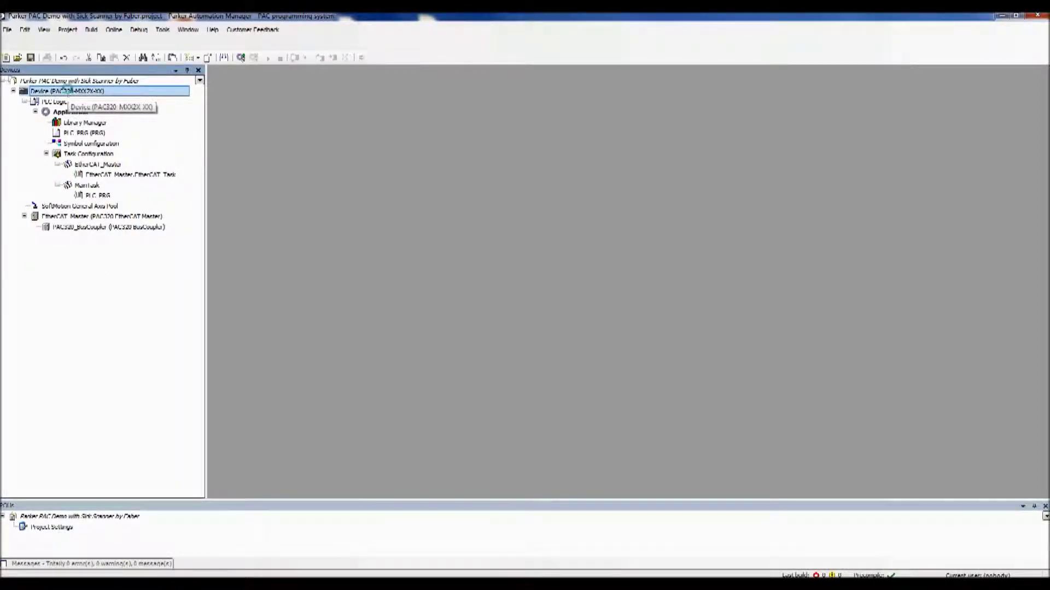
{"action": "double_click", "coordinate": [65, 91]}
{"action": "left_click", "coordinate": [231, 99]}
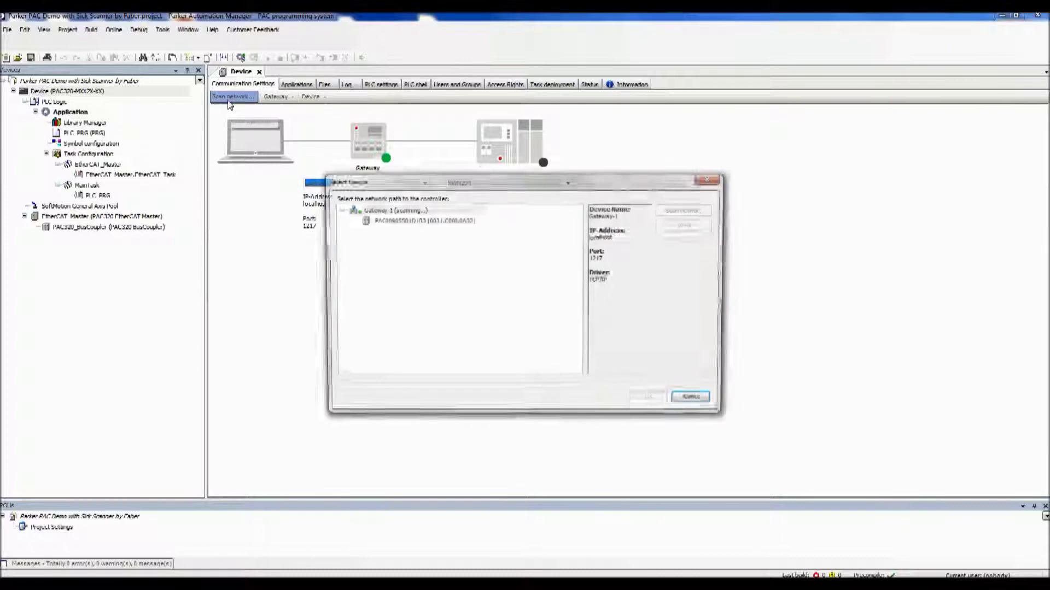
{"action": "left_click", "coordinate": [384, 221]}
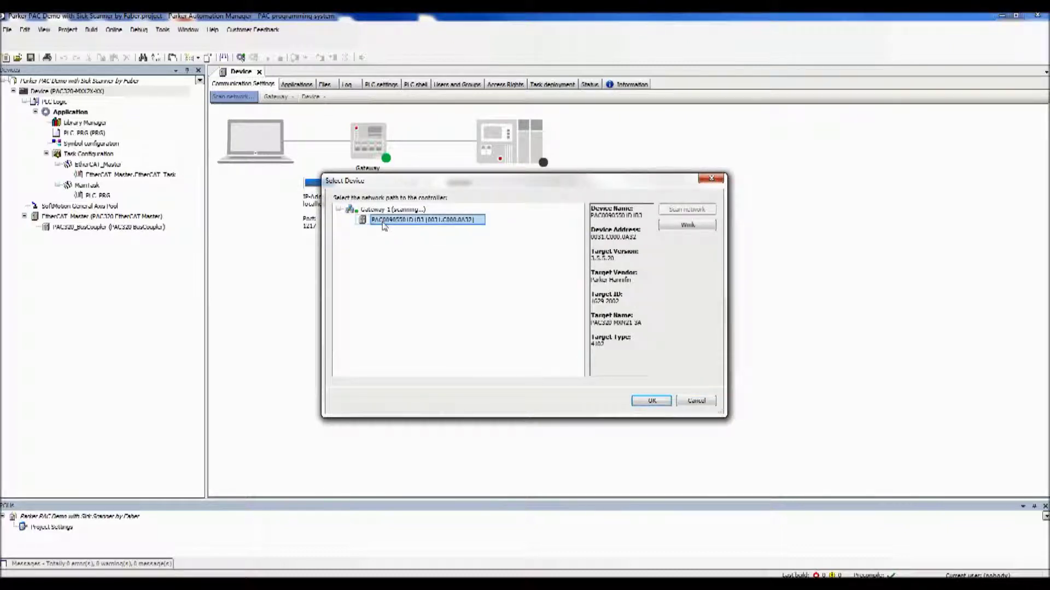
{"action": "left_click", "coordinate": [652, 401]}
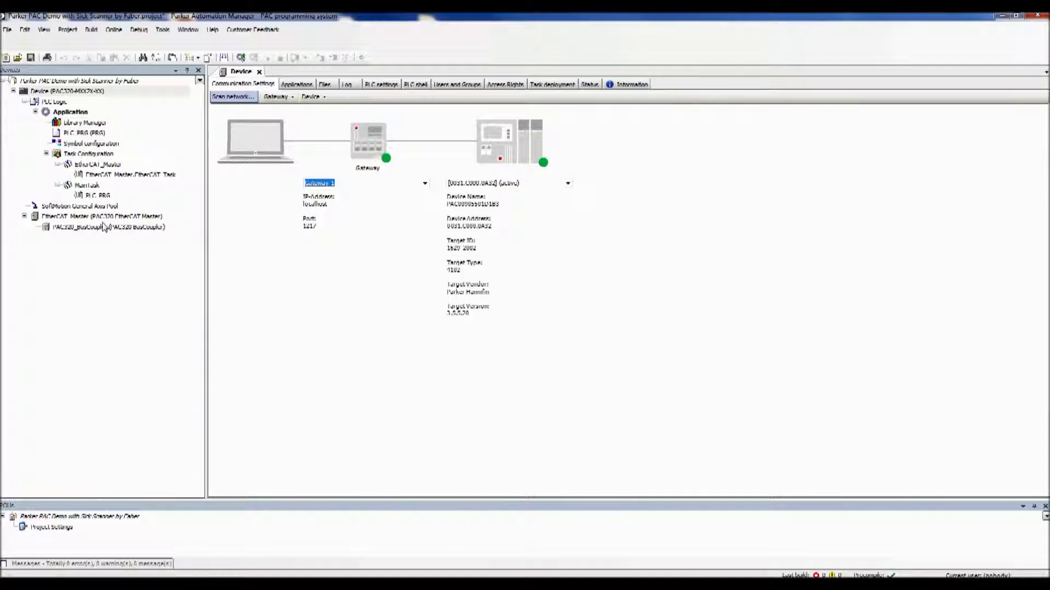
{"action": "left_click", "coordinate": [100, 219]}
{"action": "right_click", "coordinate": [100, 219]}
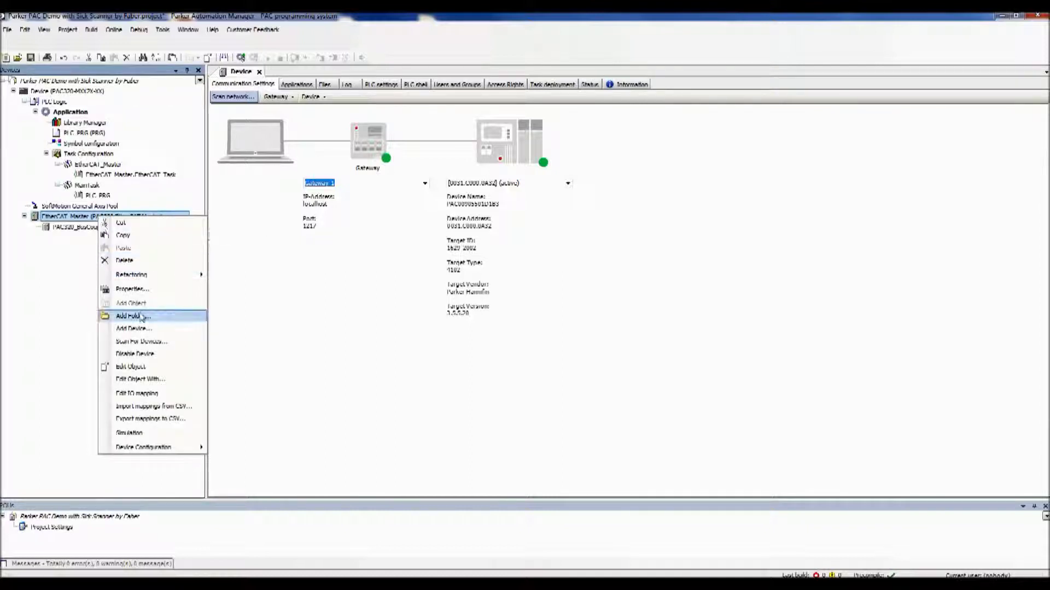
{"action": "left_click", "coordinate": [142, 344]}
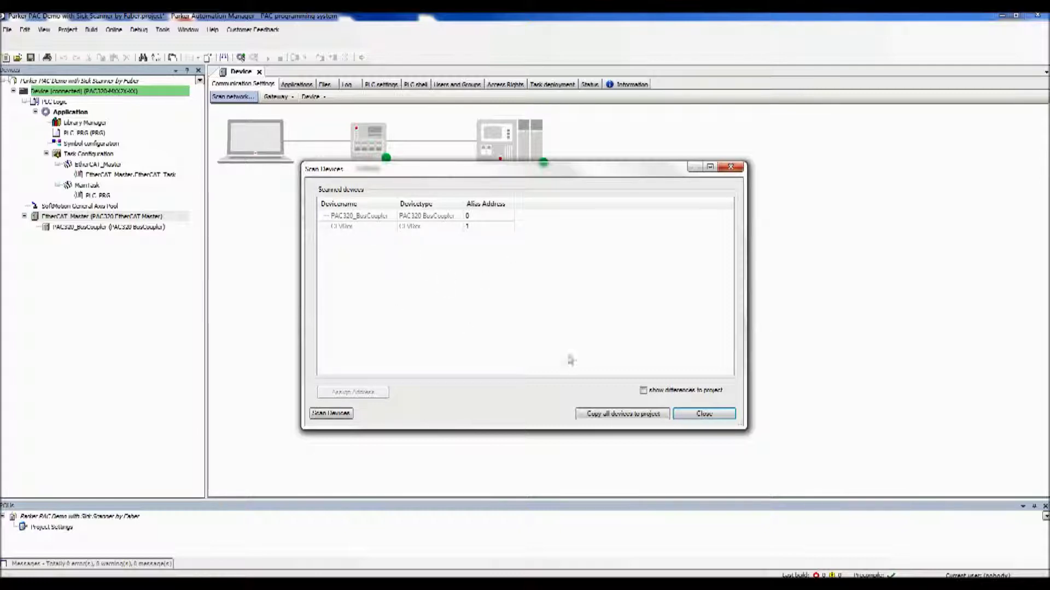
{"action": "left_click", "coordinate": [704, 415]}
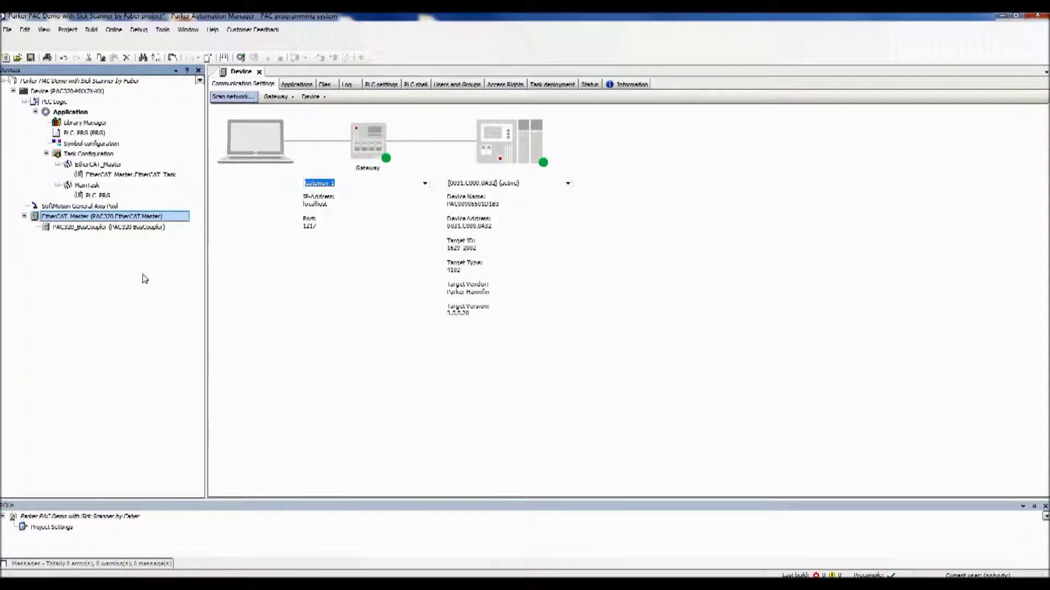
{"action": "left_click", "coordinate": [163, 30]}
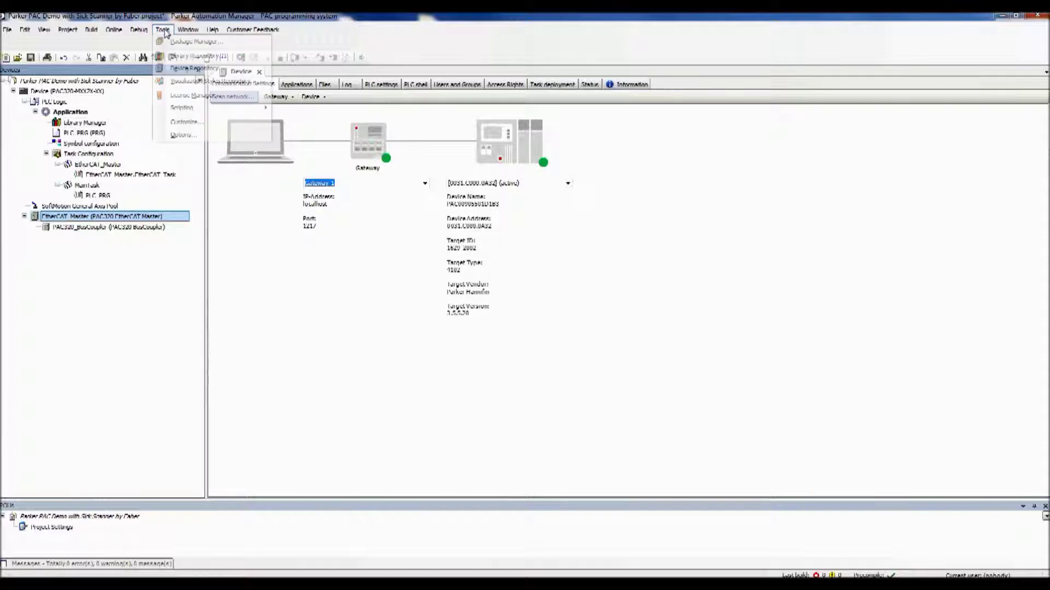
{"action": "left_click", "coordinate": [191, 68]}
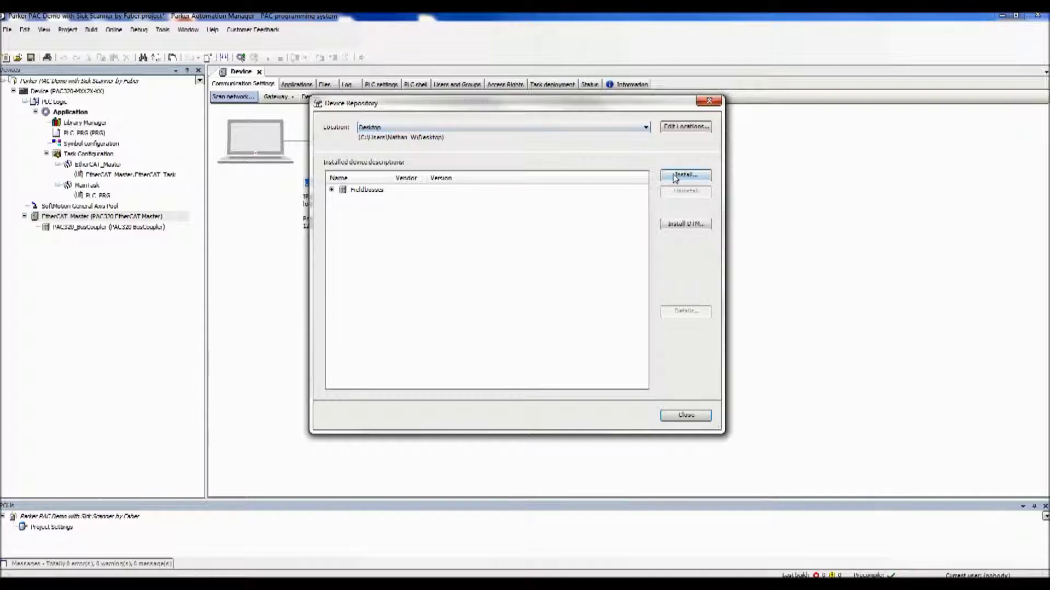
{"action": "left_click", "coordinate": [675, 176]}
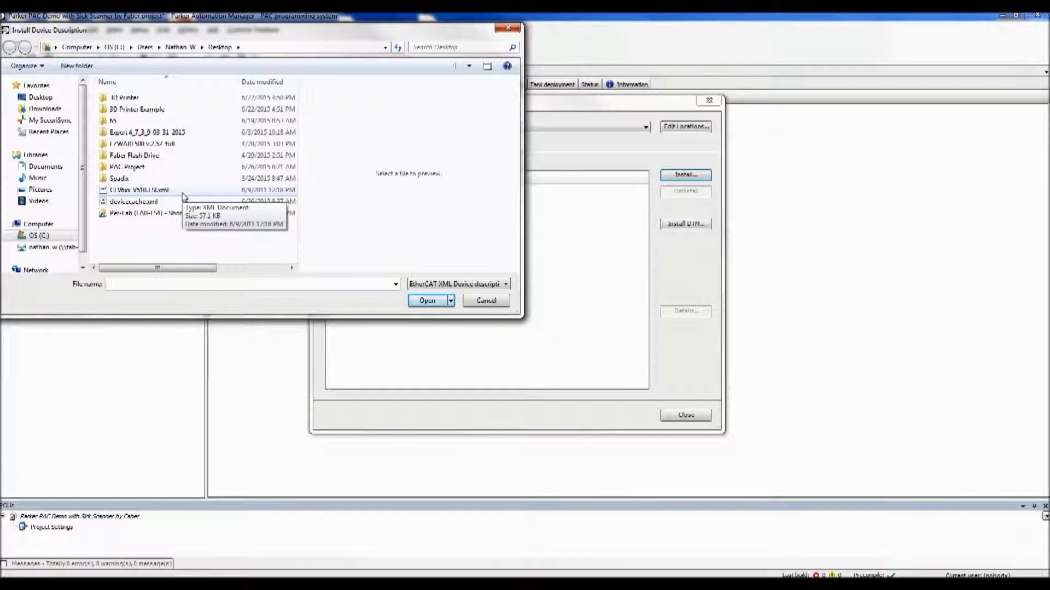
{"action": "left_click", "coordinate": [458, 283]}
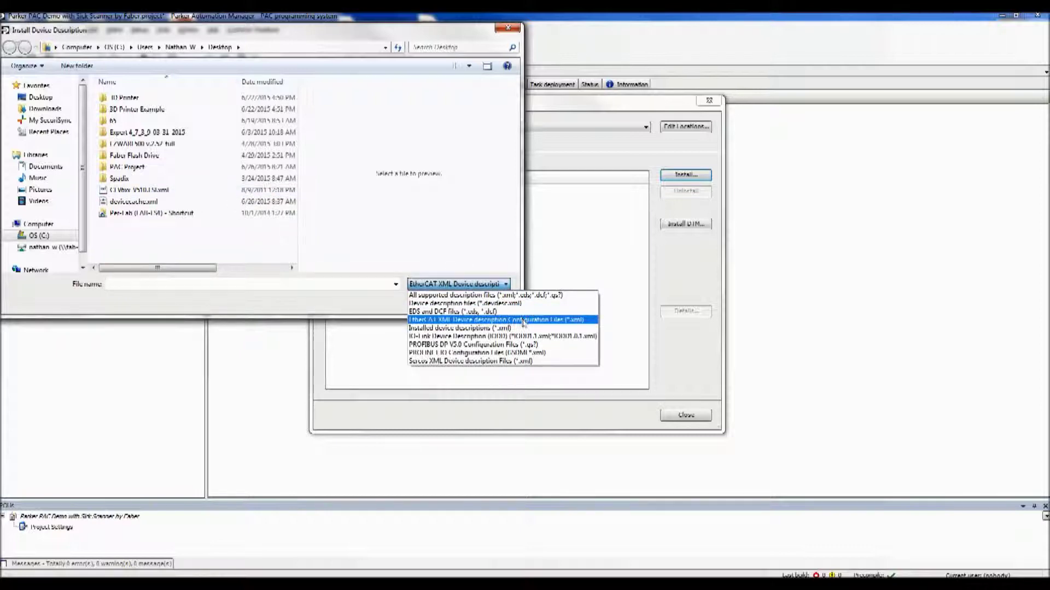
{"action": "left_click", "coordinate": [568, 320]}
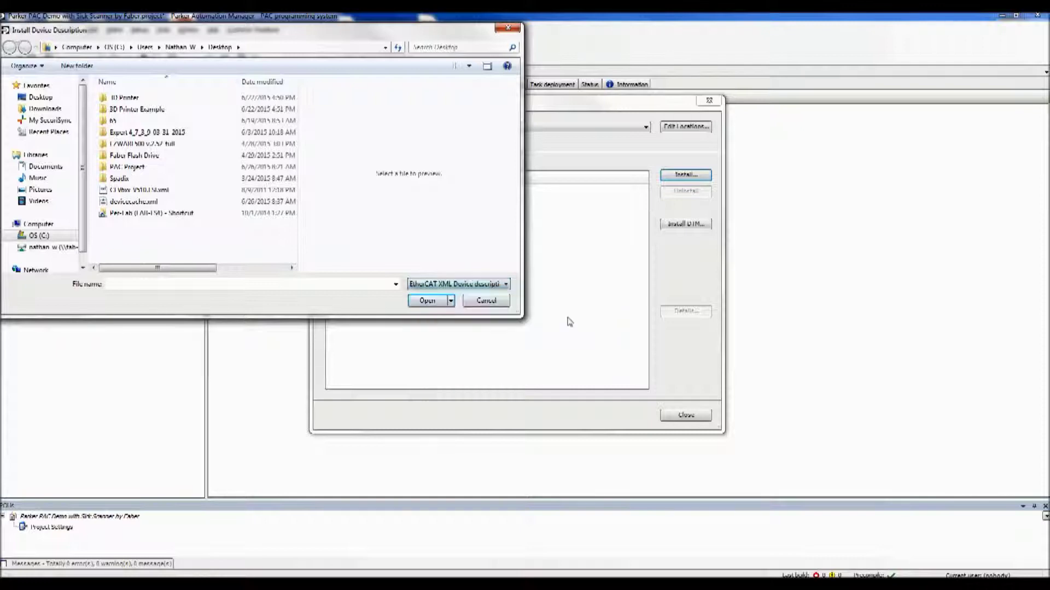
{"action": "left_click", "coordinate": [501, 304]}
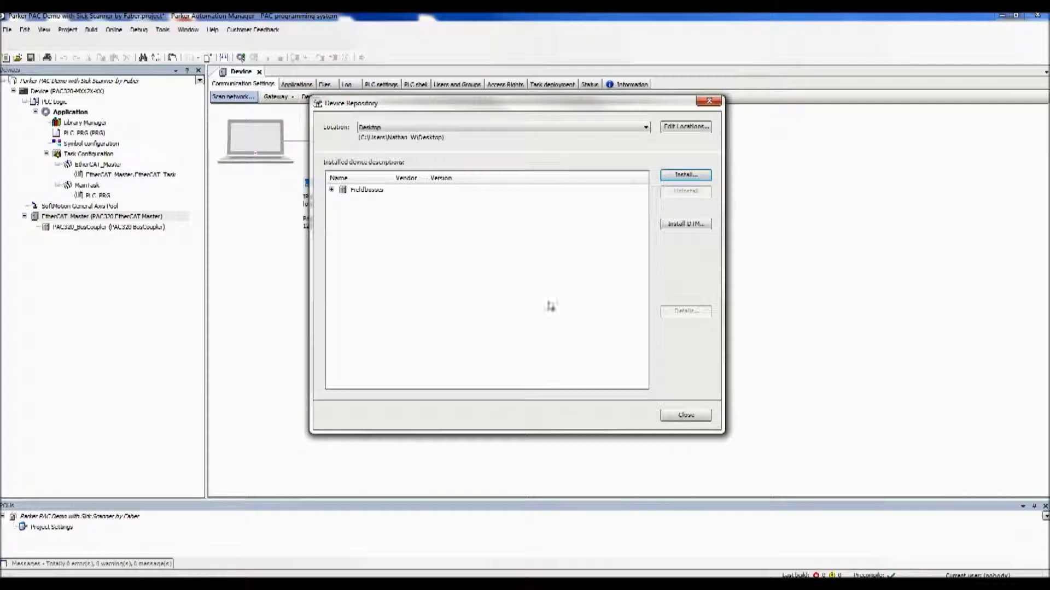
{"action": "left_click", "coordinate": [331, 190]}
{"action": "left_click", "coordinate": [344, 200]}
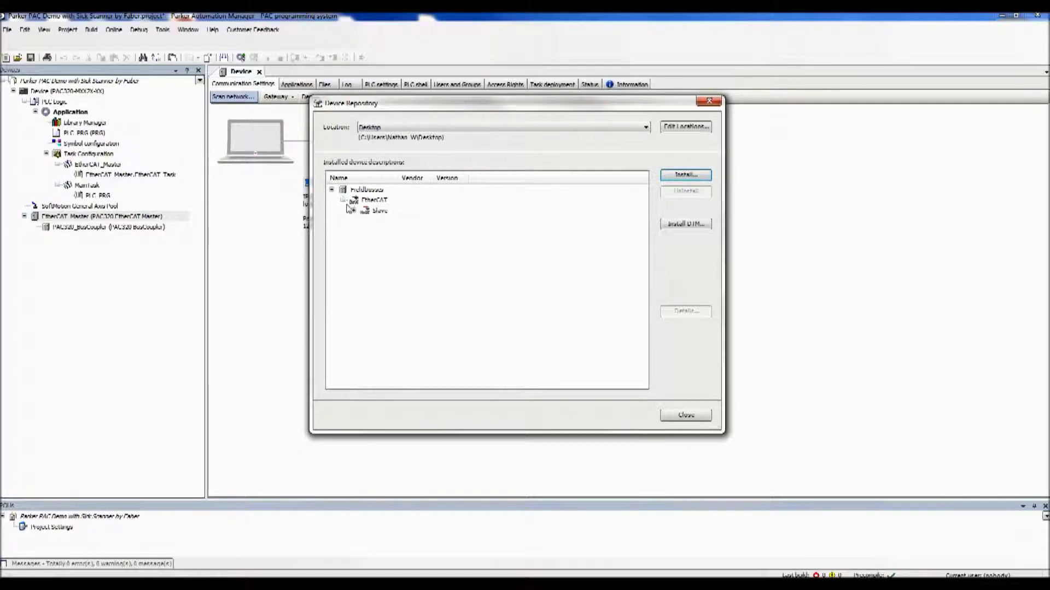
{"action": "left_click", "coordinate": [353, 211]}
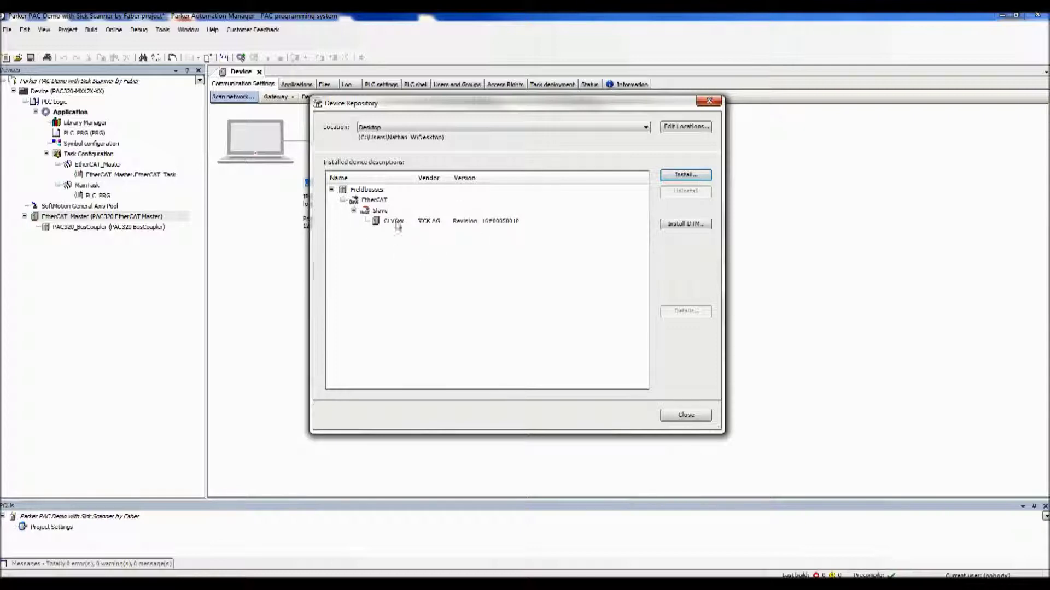
{"action": "left_click", "coordinate": [686, 416]}
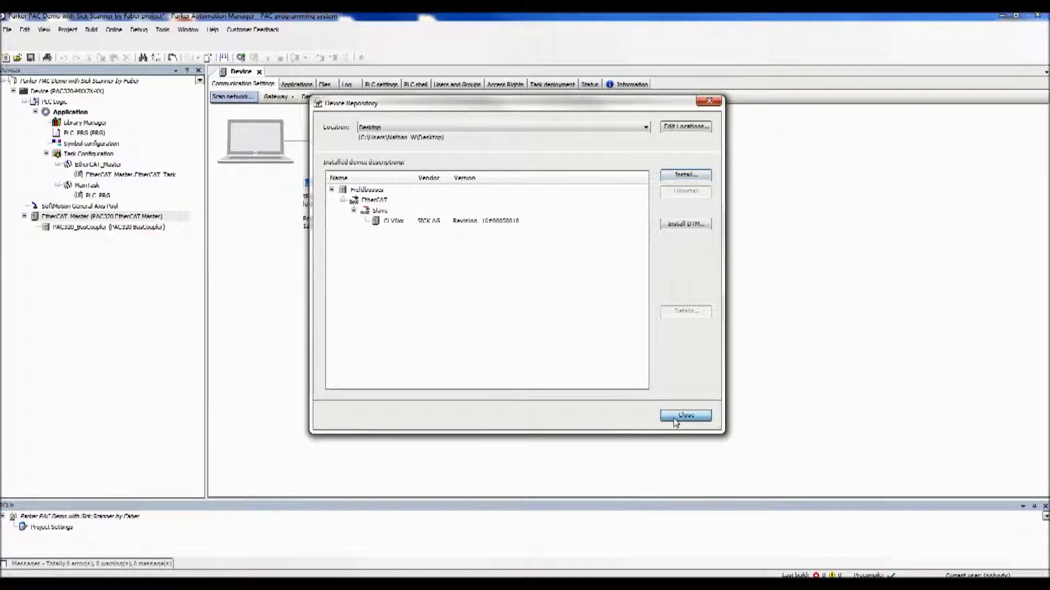
- Add the SICK AG CLV6xx device under EtherCAT_Master from the Add Device dialog
{"action": "right_click", "coordinate": [93, 219]}
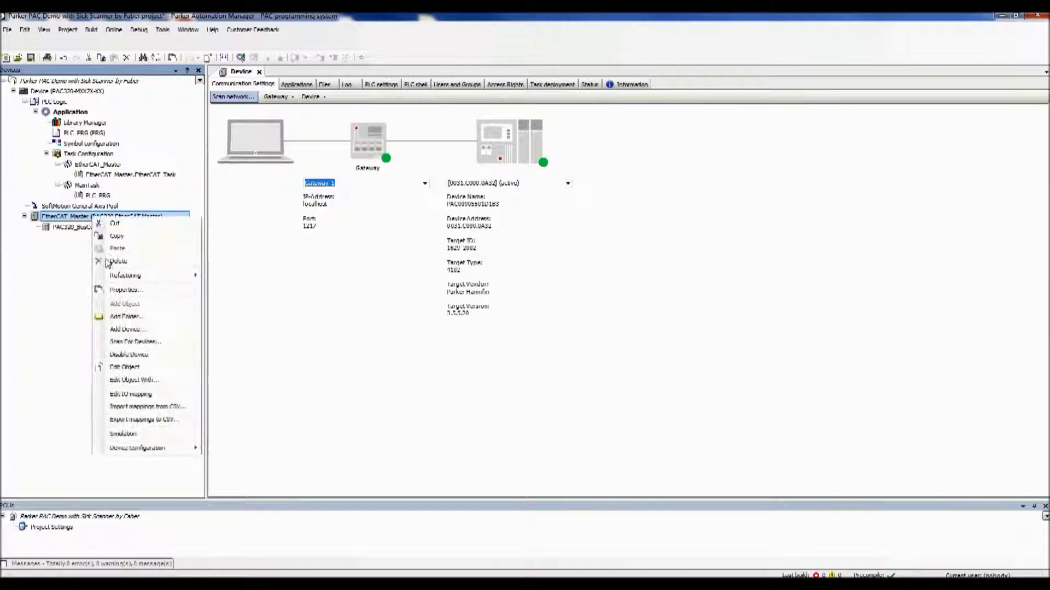
{"action": "left_click", "coordinate": [144, 331]}
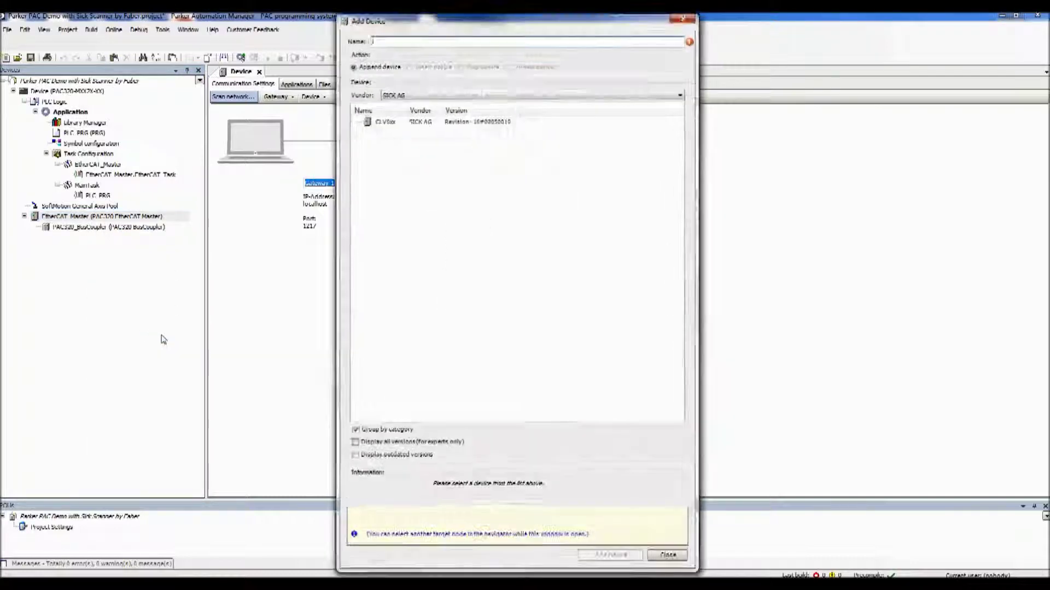
{"action": "left_click", "coordinate": [424, 97]}
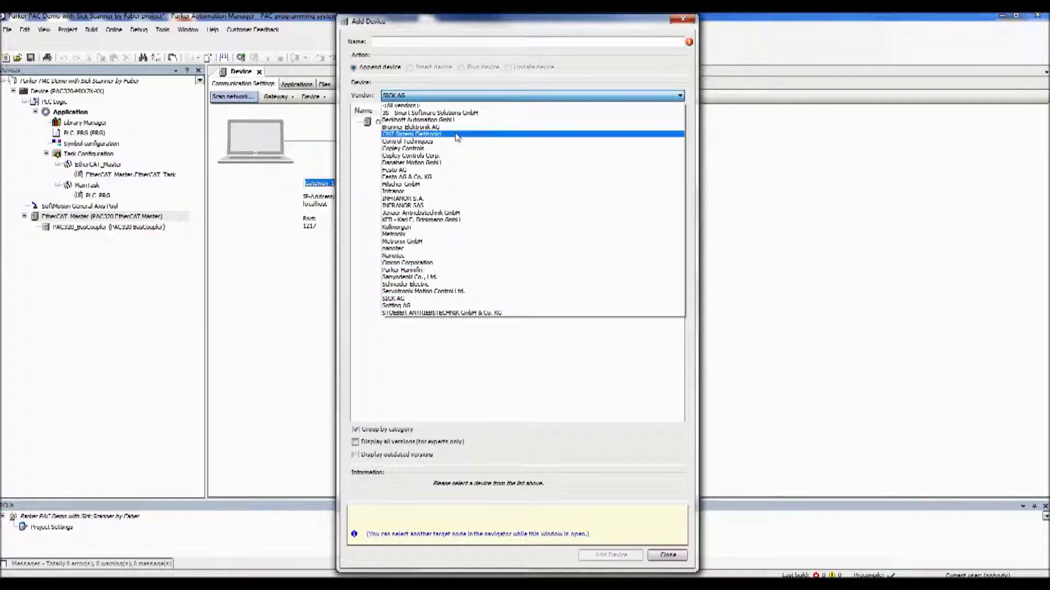
{"action": "left_click", "coordinate": [459, 98]}
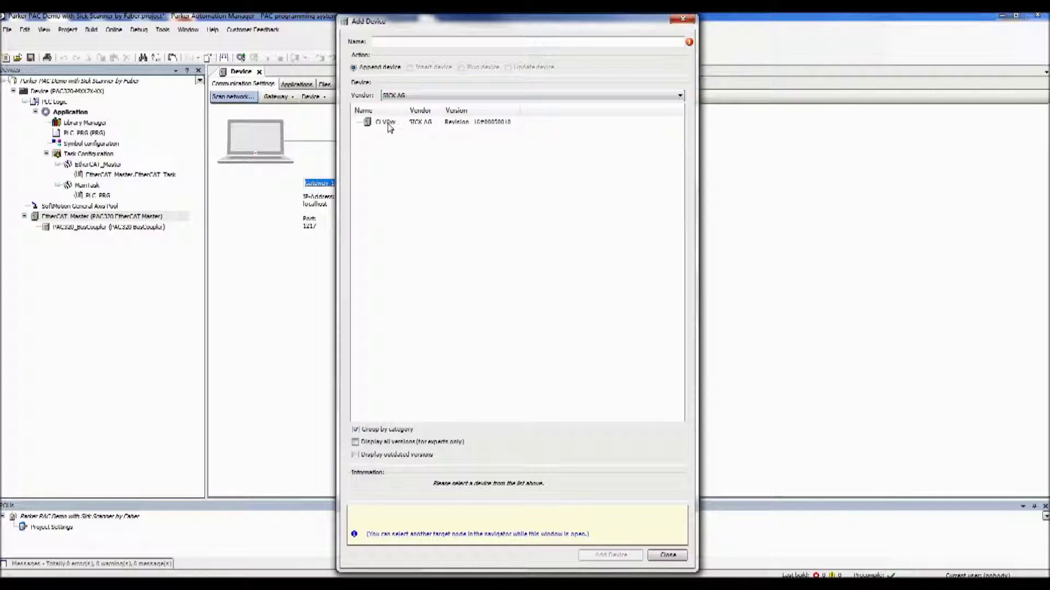
{"action": "double_click", "coordinate": [385, 122]}
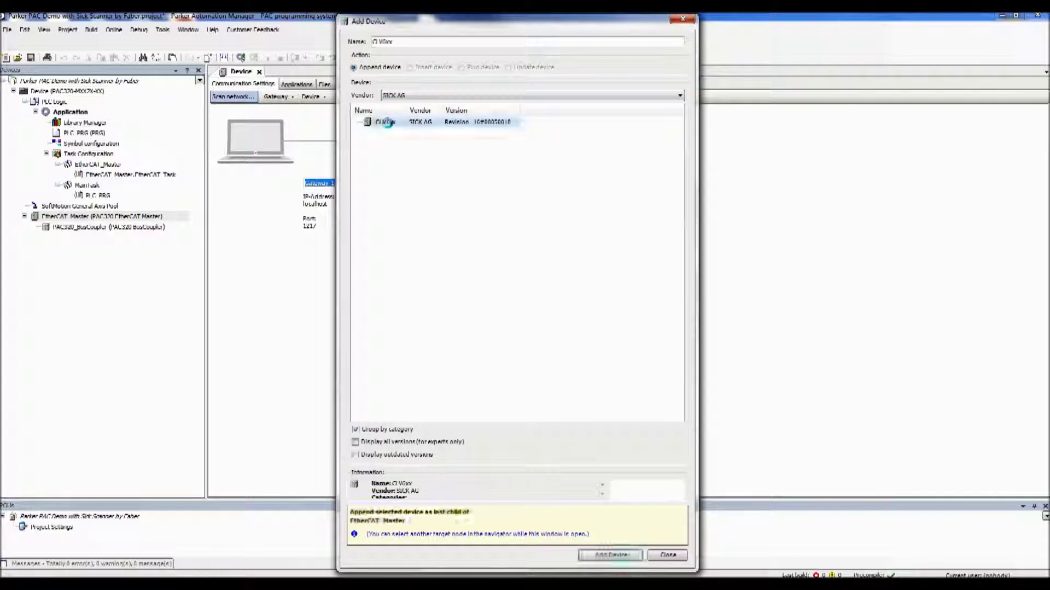
{"action": "left_click", "coordinate": [660, 556]}
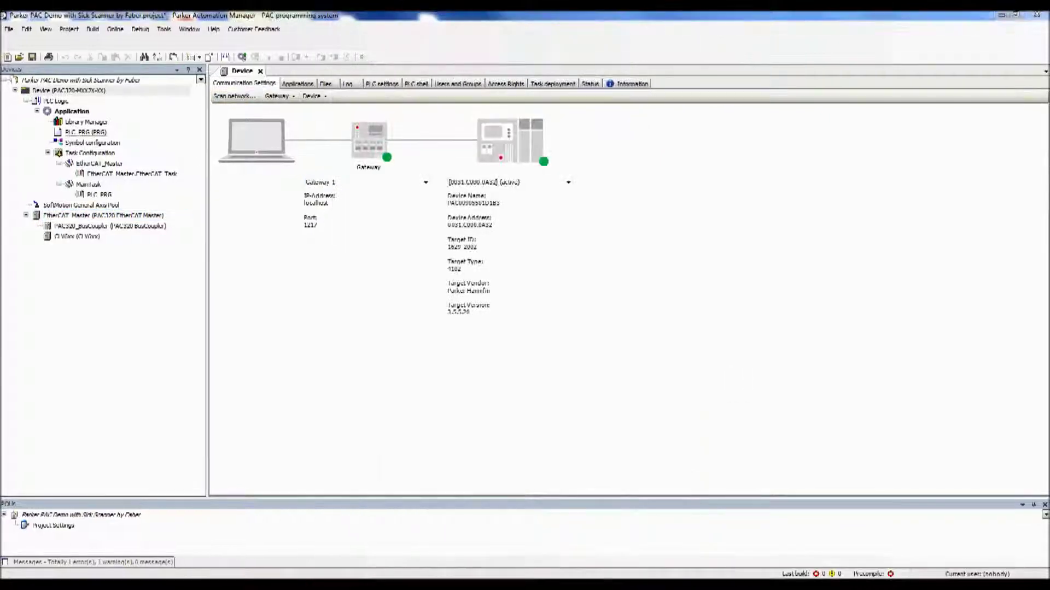
- In the CLV6xx EtherCAT I/O Mapping, assign a variable named message to the 16-byte input channel
{"action": "double_click", "coordinate": [83, 237]}
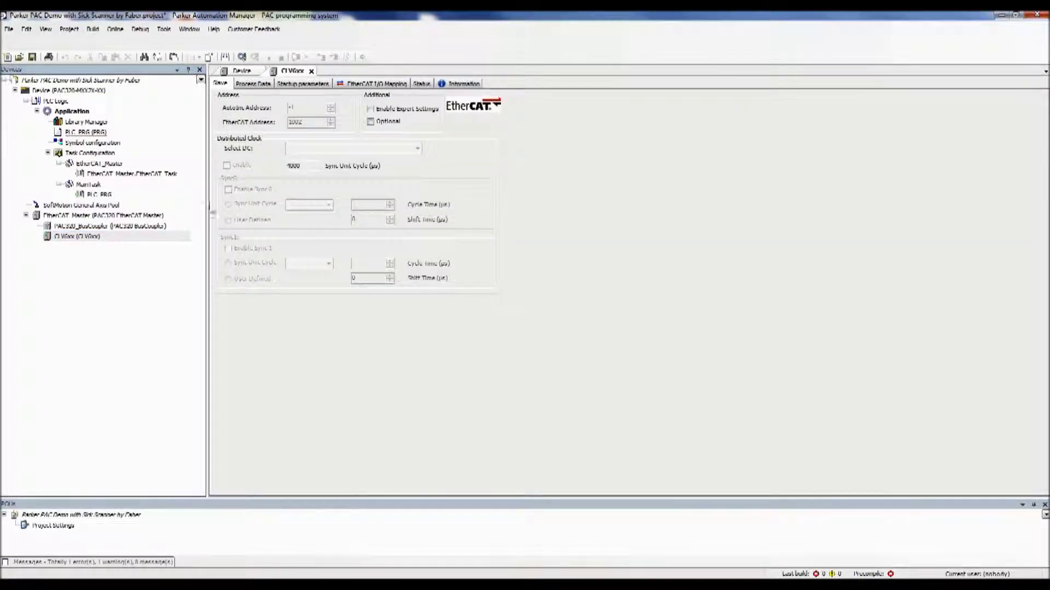
{"action": "left_click", "coordinate": [377, 84]}
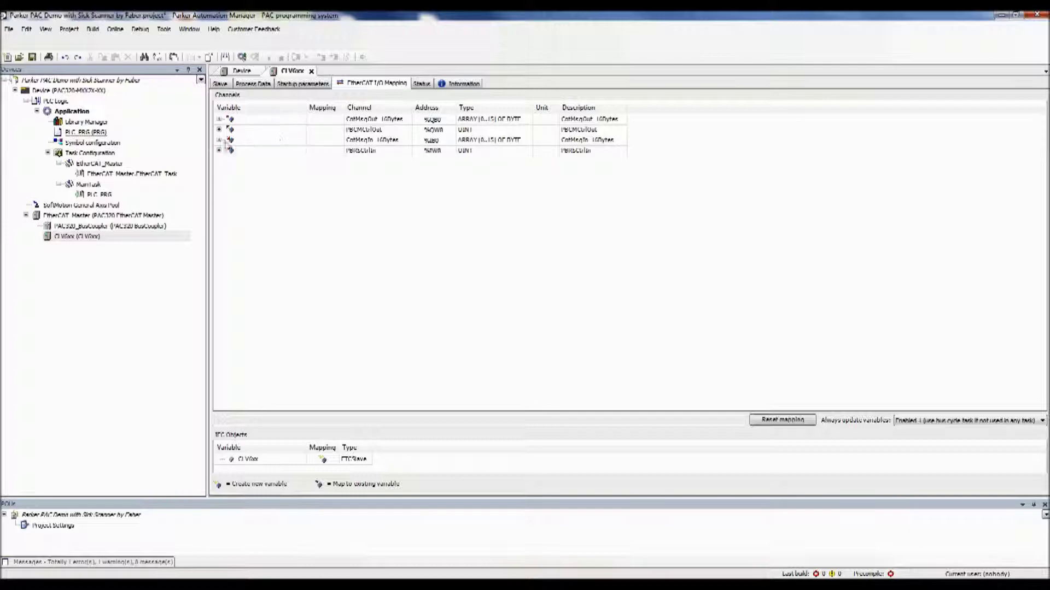
{"action": "left_click", "coordinate": [218, 140]}
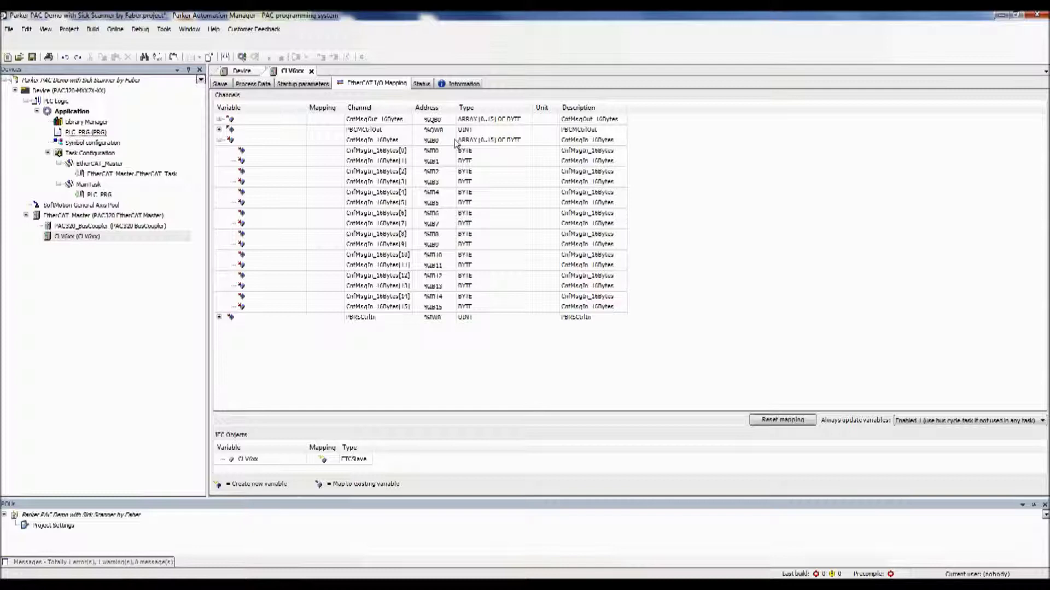
{"action": "left_click", "coordinate": [269, 143]}
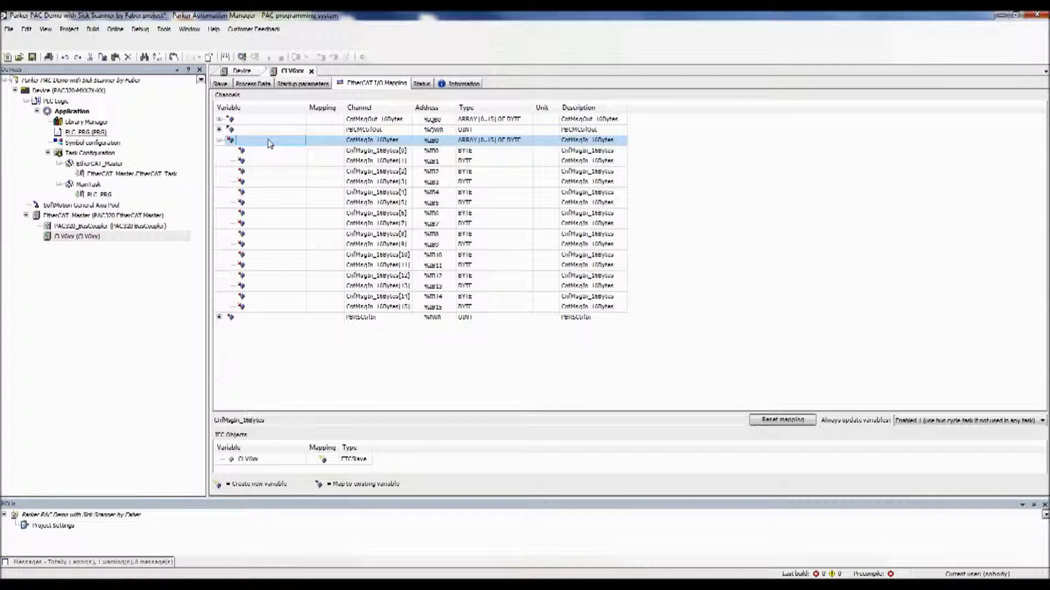
{"action": "left_click", "coordinate": [268, 143]}
{"action": "type", "text": "messa"}
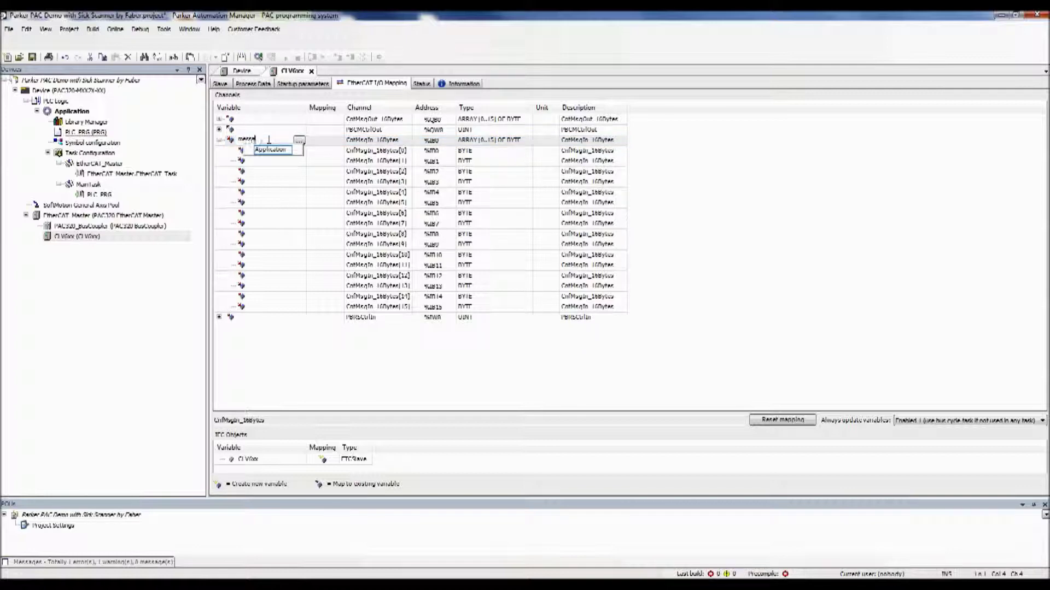
{"action": "type", "text": "ge_"}
{"action": "key", "text": "Return"}
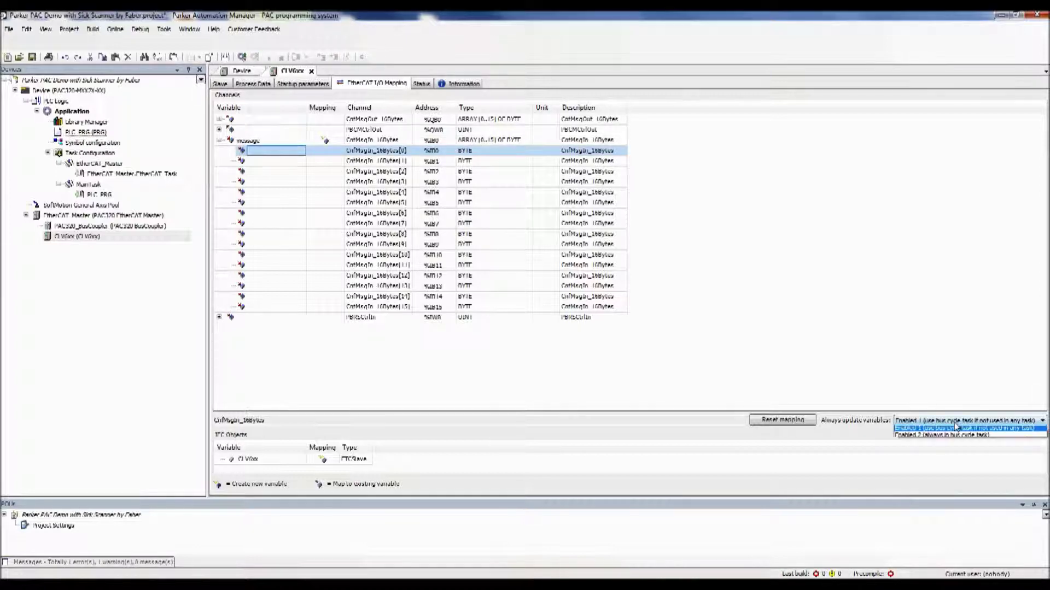
- Leave the variable update setting unchanged and build the project
{"action": "left_click", "coordinate": [955, 422]}
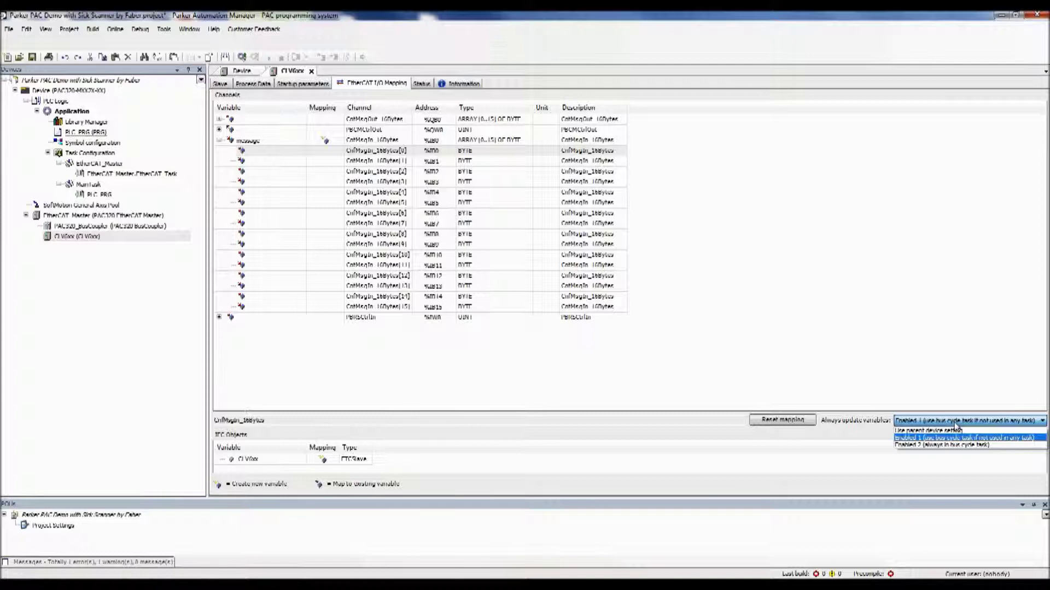
{"action": "left_click", "coordinate": [955, 425]}
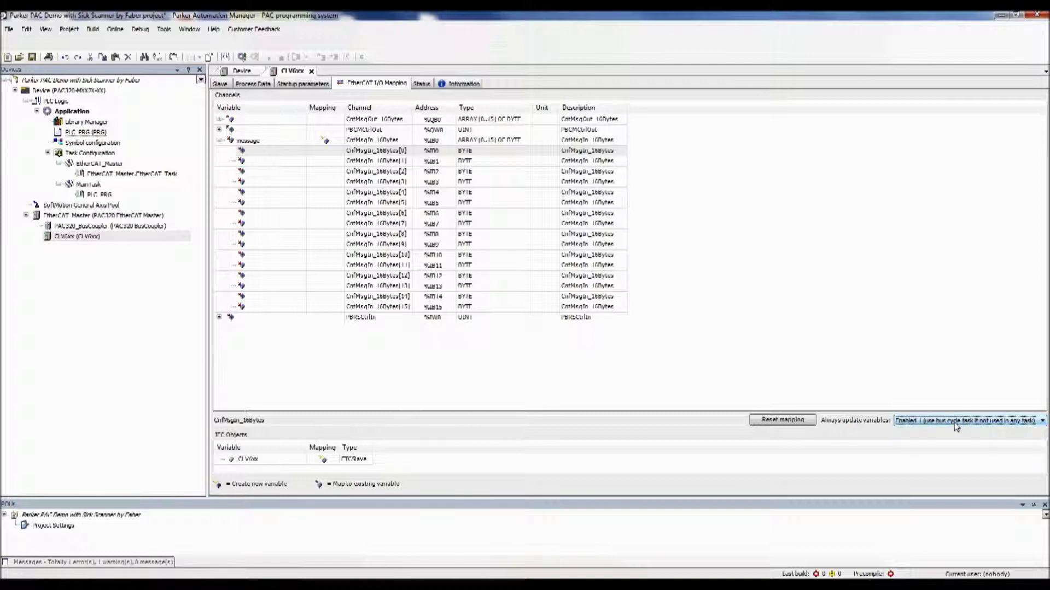
{"action": "left_click", "coordinate": [225, 58]}
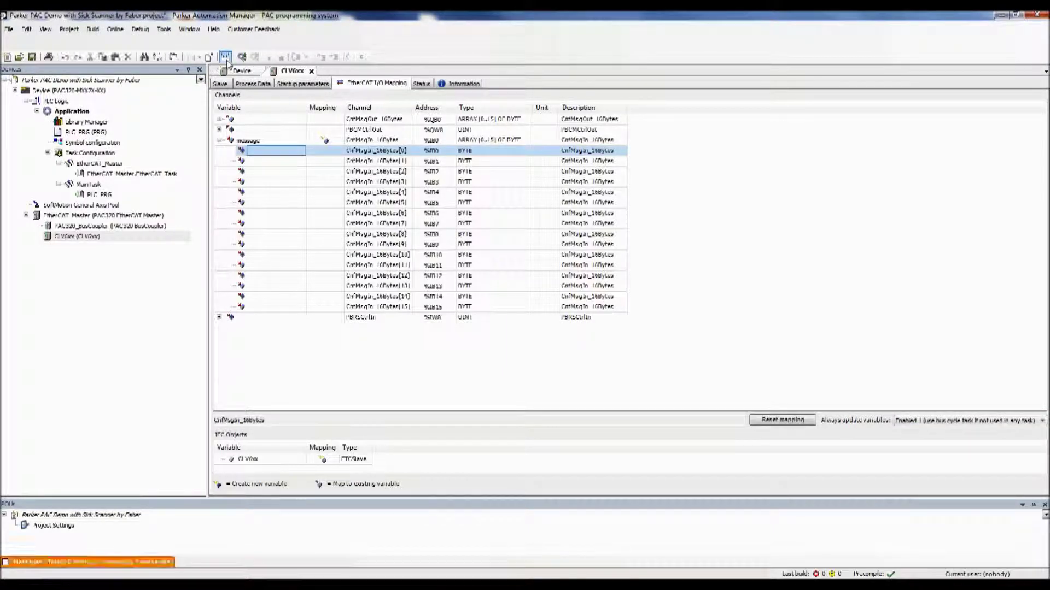
{"action": "left_click", "coordinate": [240, 58]}
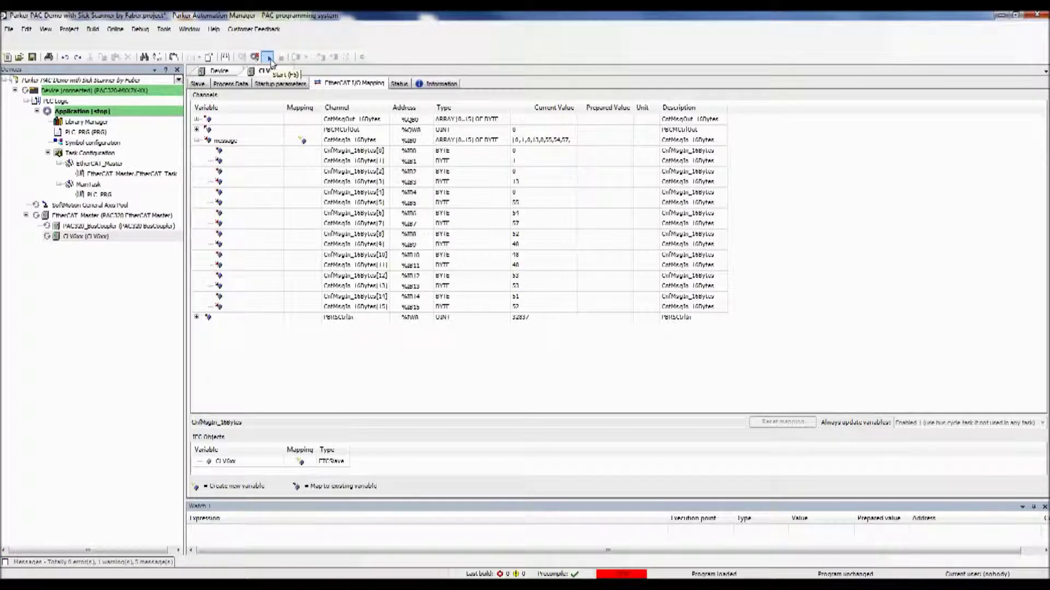
{"action": "left_click", "coordinate": [268, 58]}
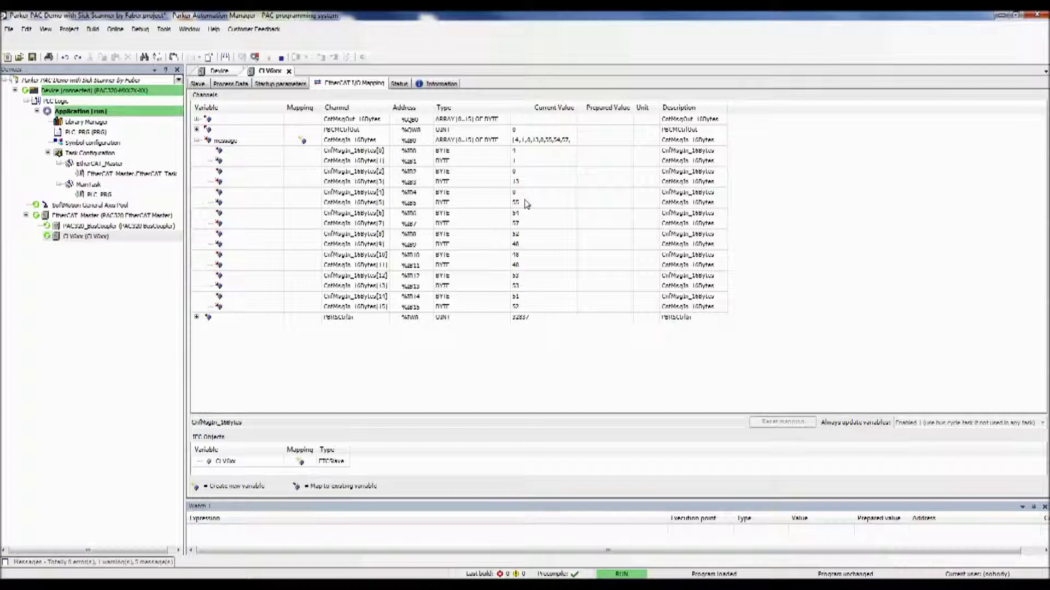
{"action": "left_click", "coordinate": [281, 57]}
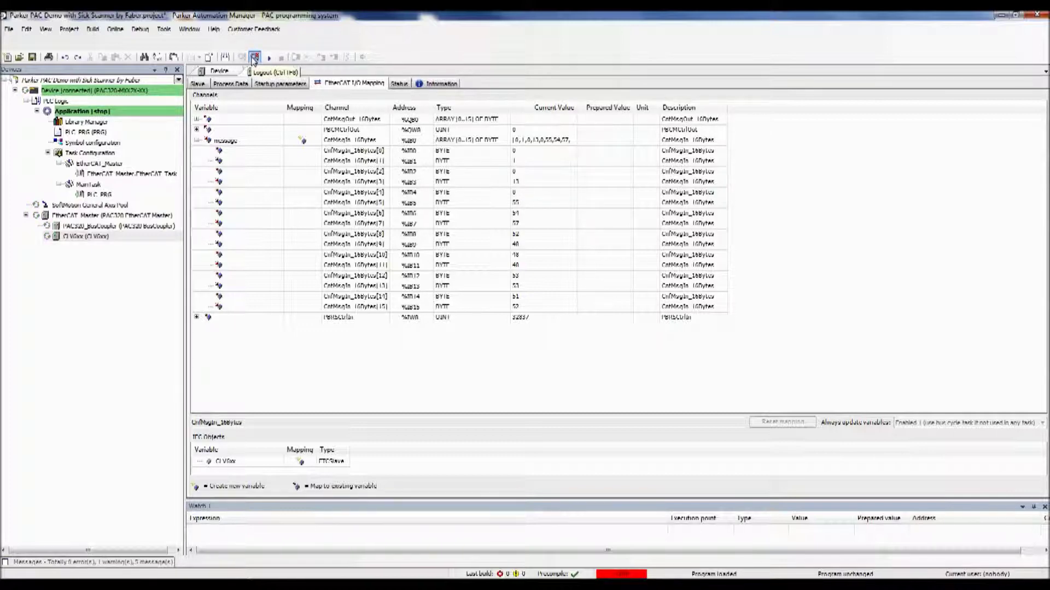
{"action": "left_click", "coordinate": [254, 57]}
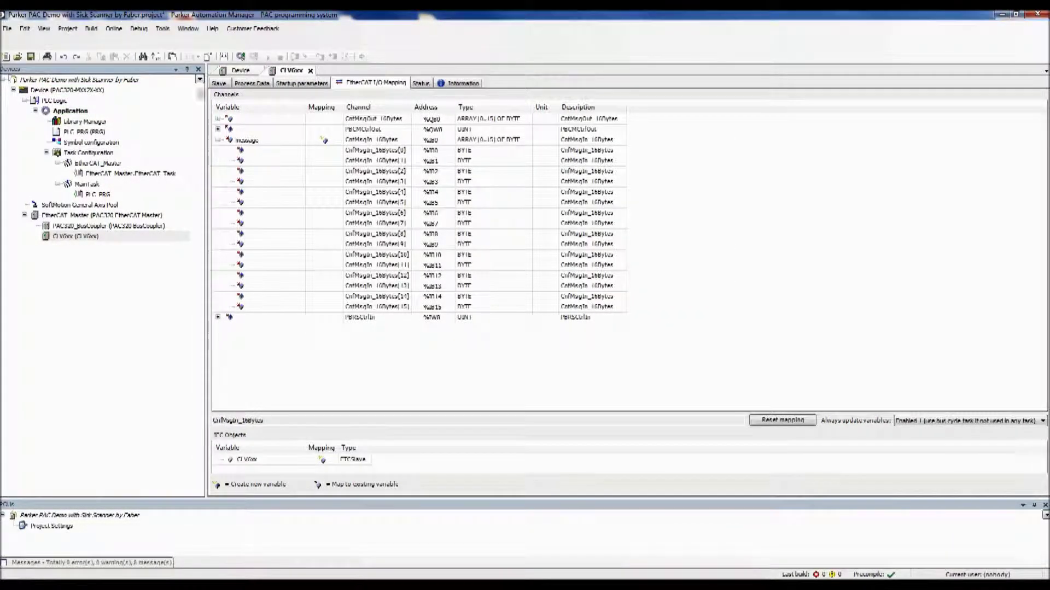
- Review PLC_PRG's FOR/CASE routine that builds MyStringTag from the message bytes, then build with 0 errors
{"action": "double_click", "coordinate": [89, 134]}
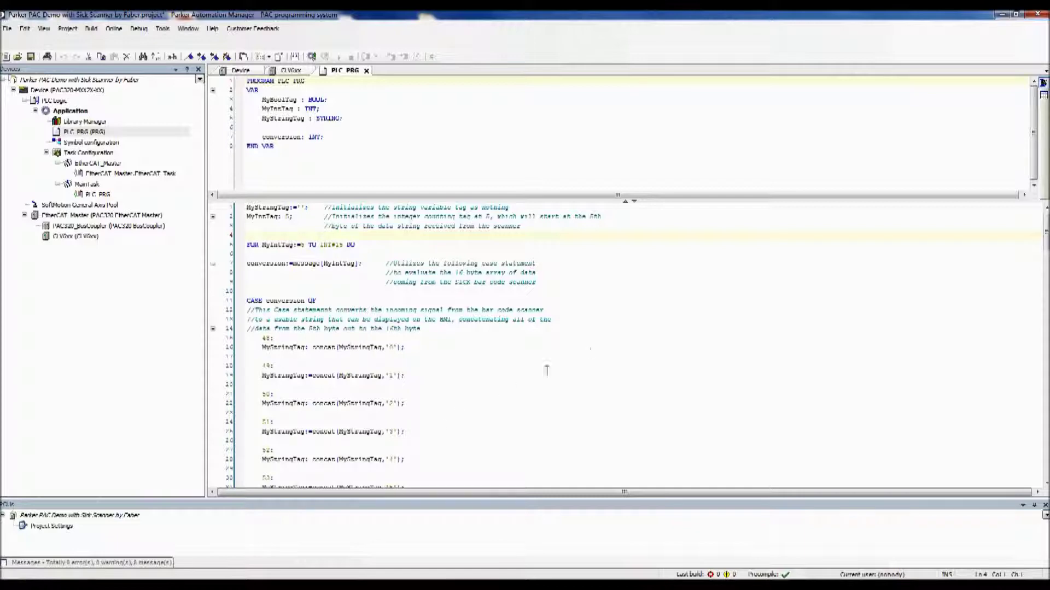
{"action": "scroll", "coordinate": [952, 296], "scroll_direction": "down", "scroll_amount": 20}
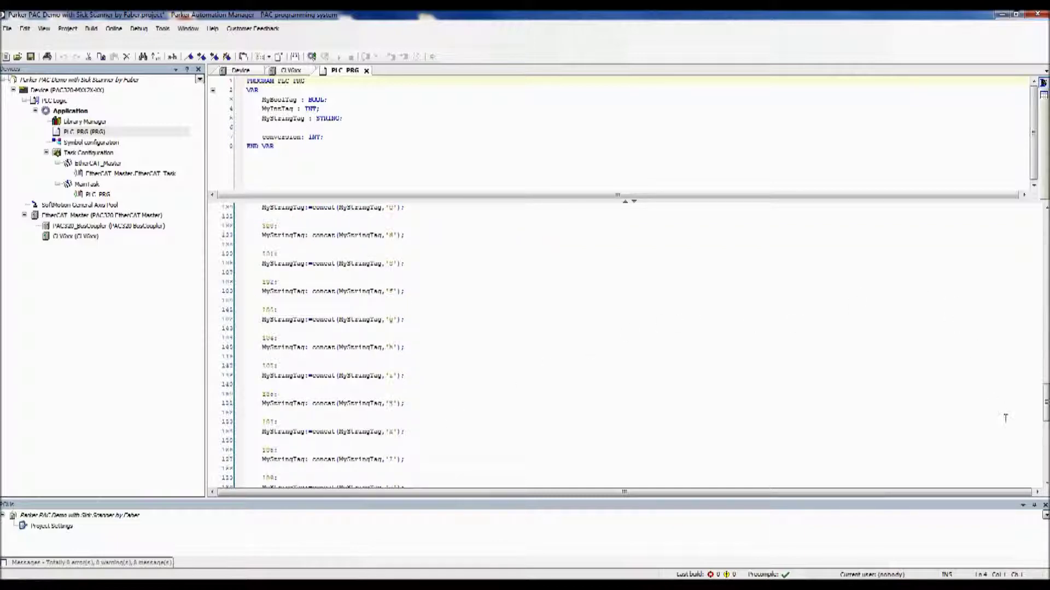
{"action": "left_click_drag", "start_coordinate": [1045, 383], "coordinate": [1045, 230]}
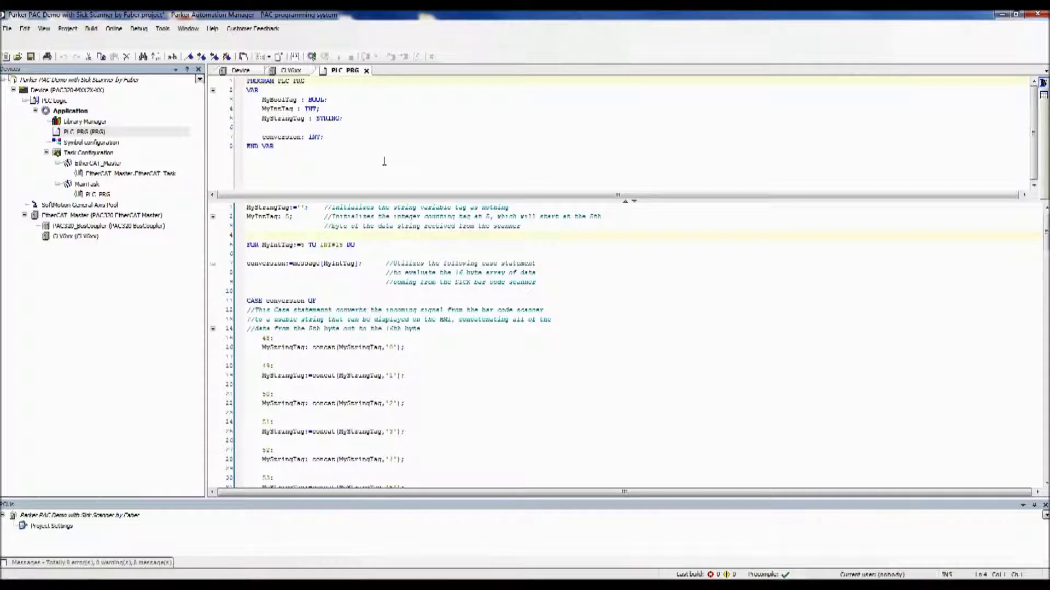
{"action": "left_click", "coordinate": [300, 58]}
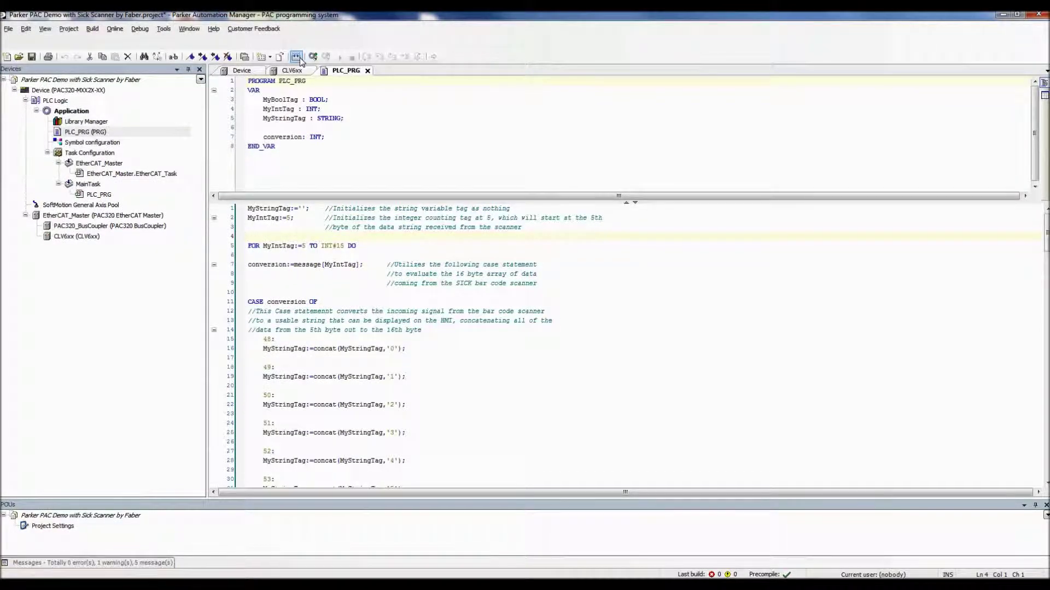
- Export message from IoConfig_Globals_Mapping and MyBoolTag, MyIntTag, MyStringTag from PLC_PRG as symbols
{"action": "double_click", "coordinate": [92, 142]}
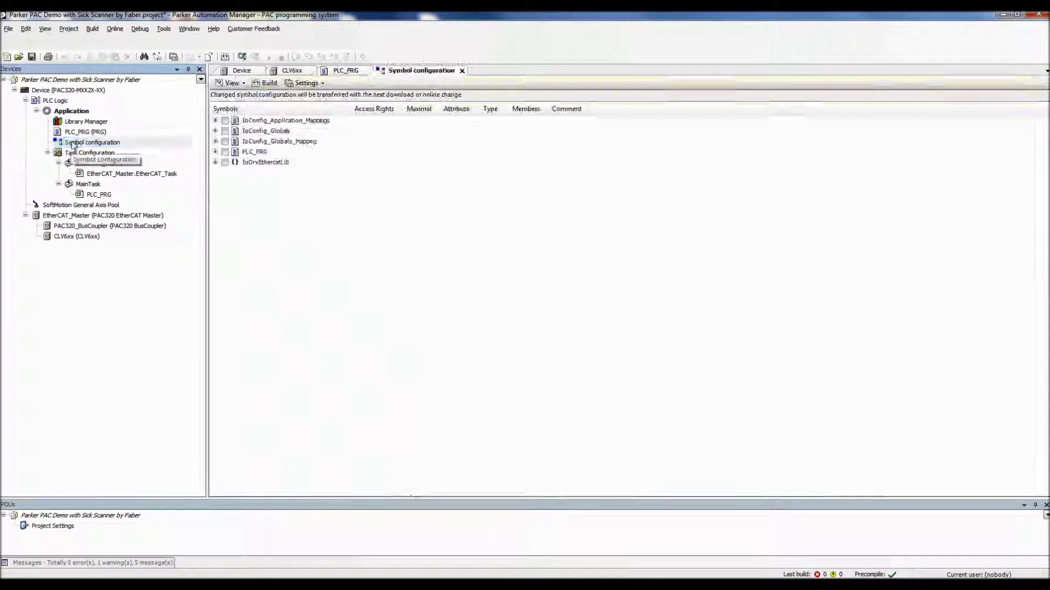
{"action": "left_click", "coordinate": [215, 141]}
{"action": "left_click", "coordinate": [215, 162]}
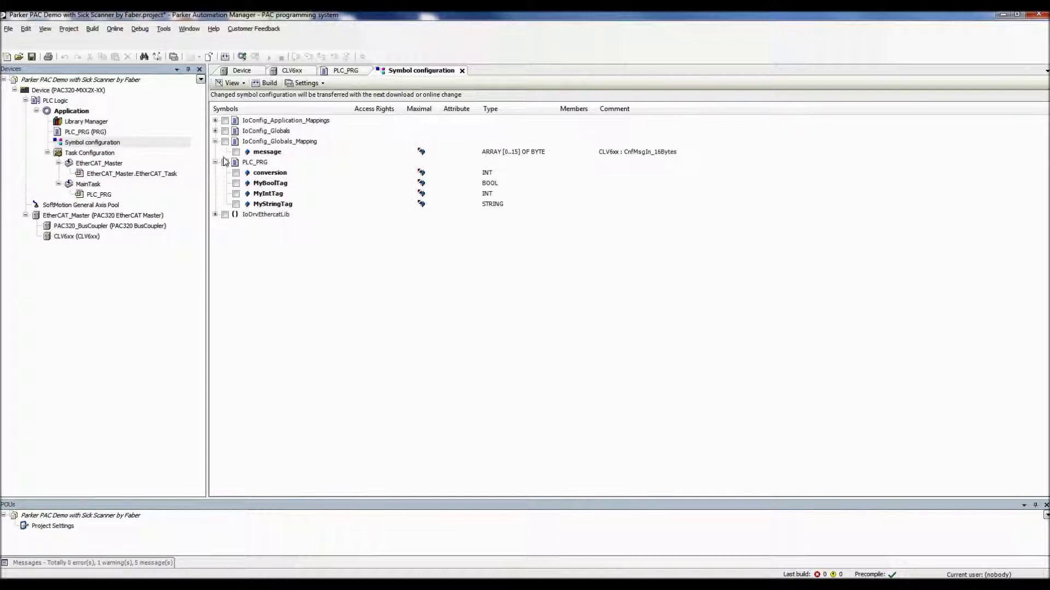
{"action": "left_click", "coordinate": [236, 151]}
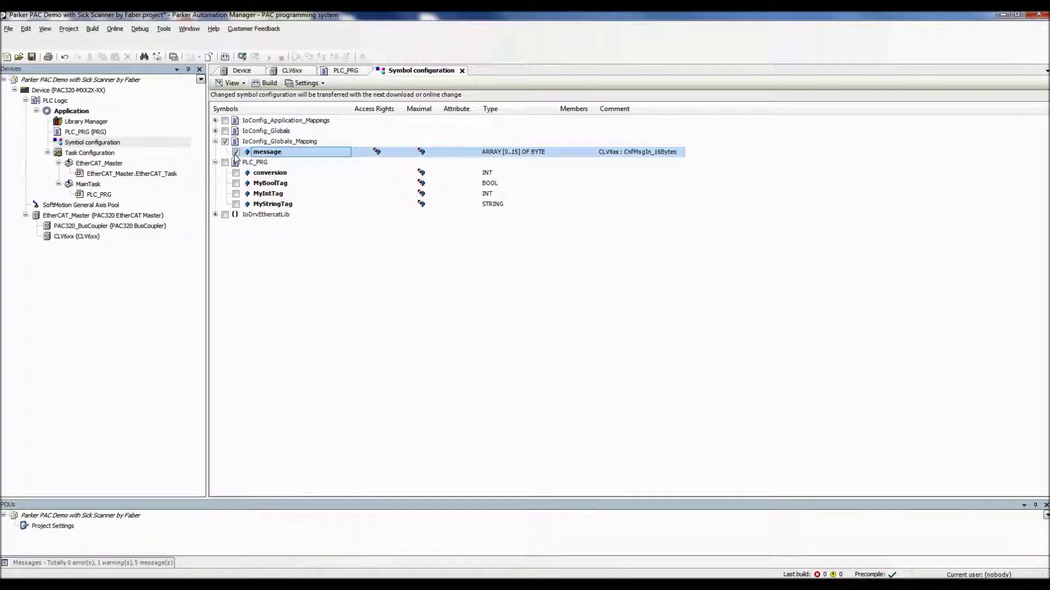
{"action": "left_click", "coordinate": [236, 183]}
{"action": "left_click", "coordinate": [236, 194]}
{"action": "left_click", "coordinate": [236, 204]}
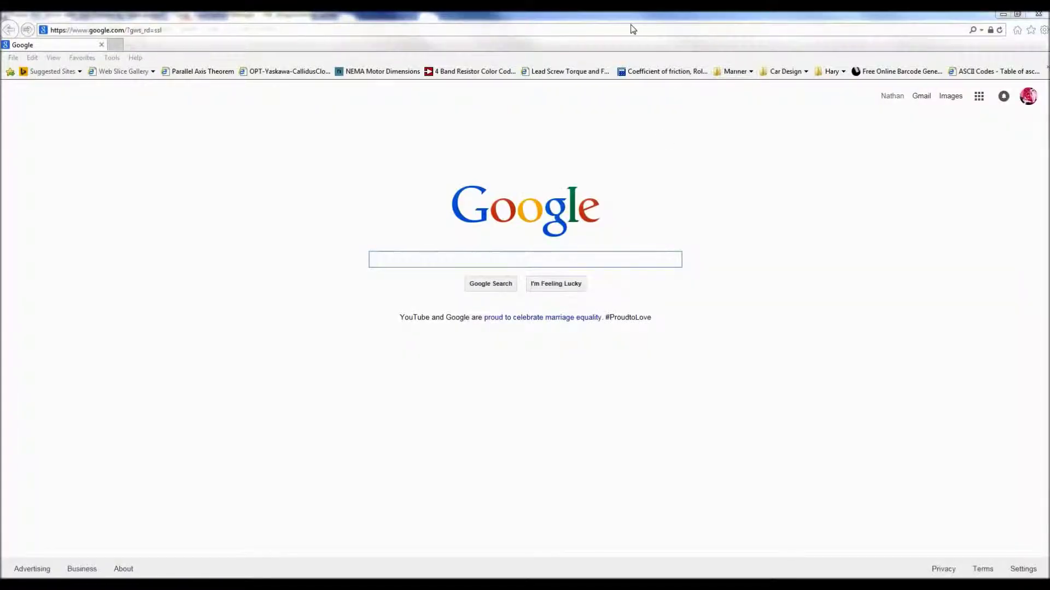
- Go to the Interact Xpress Shell at 192.168.10.50, disconnect the HMI runtime and launch Design
{"action": "left_click", "coordinate": [634, 29]}
{"action": "type", "text": "192"}
{"action": "key", "text": "Return"}
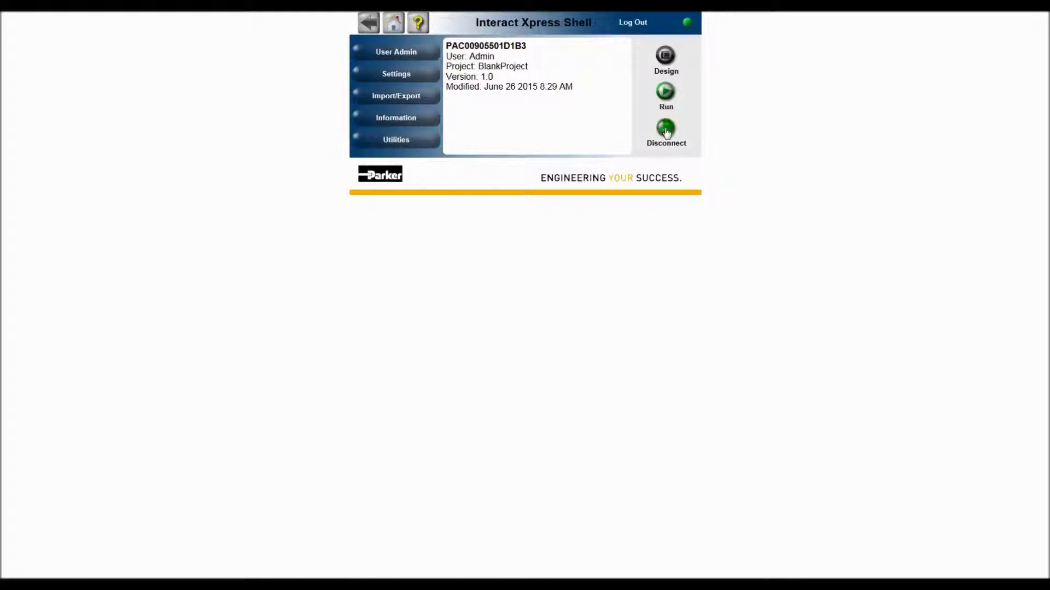
{"action": "left_click", "coordinate": [667, 128]}
{"action": "left_click", "coordinate": [665, 57]}
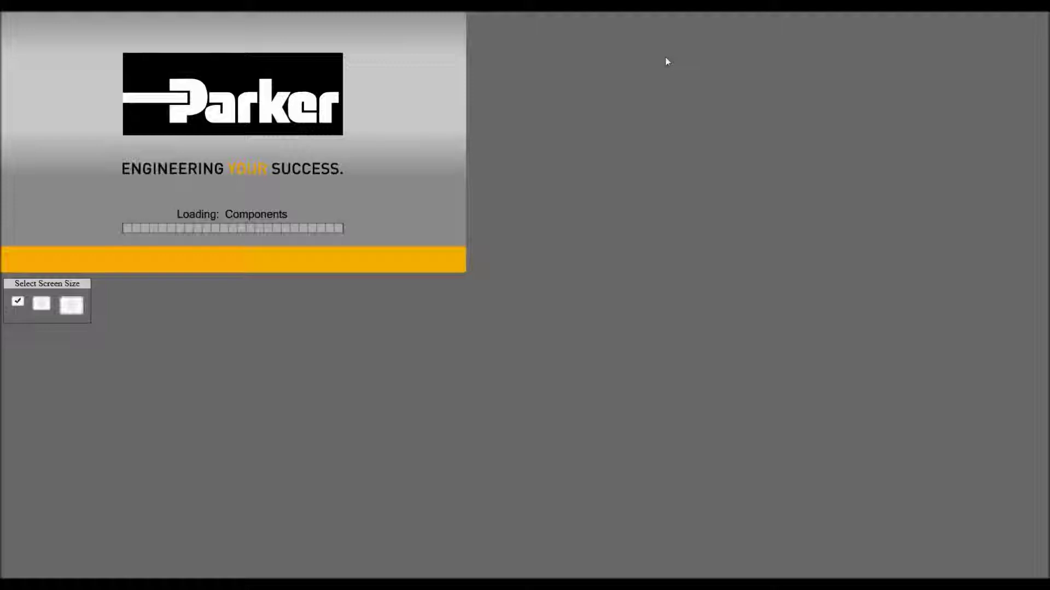
- Open the Main recipe screen at the largest size and the SICK recipe with bolts, nuts and washers
{"action": "left_click", "coordinate": [72, 305]}
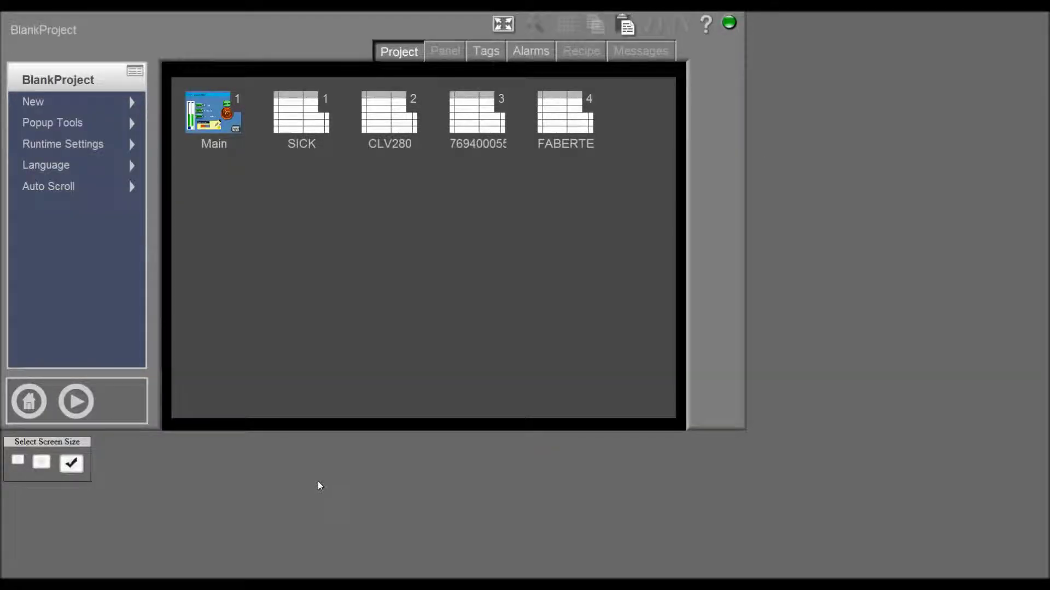
{"action": "double_click", "coordinate": [215, 115]}
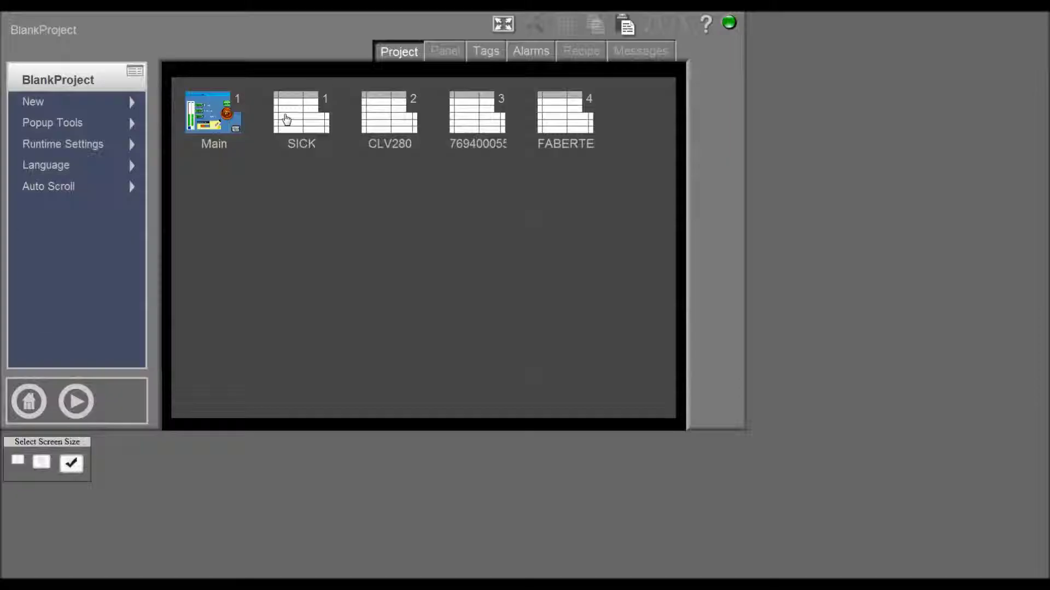
{"action": "double_click", "coordinate": [287, 119]}
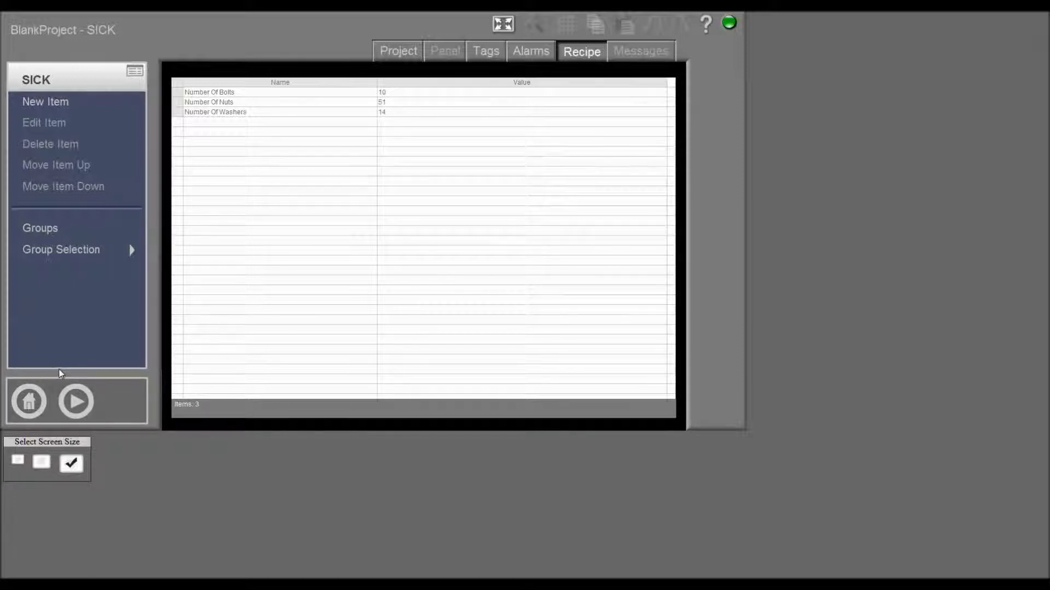
- Check the imported PAC tags in the Tags list, then return to the shell home screen
{"action": "left_click", "coordinate": [486, 51]}
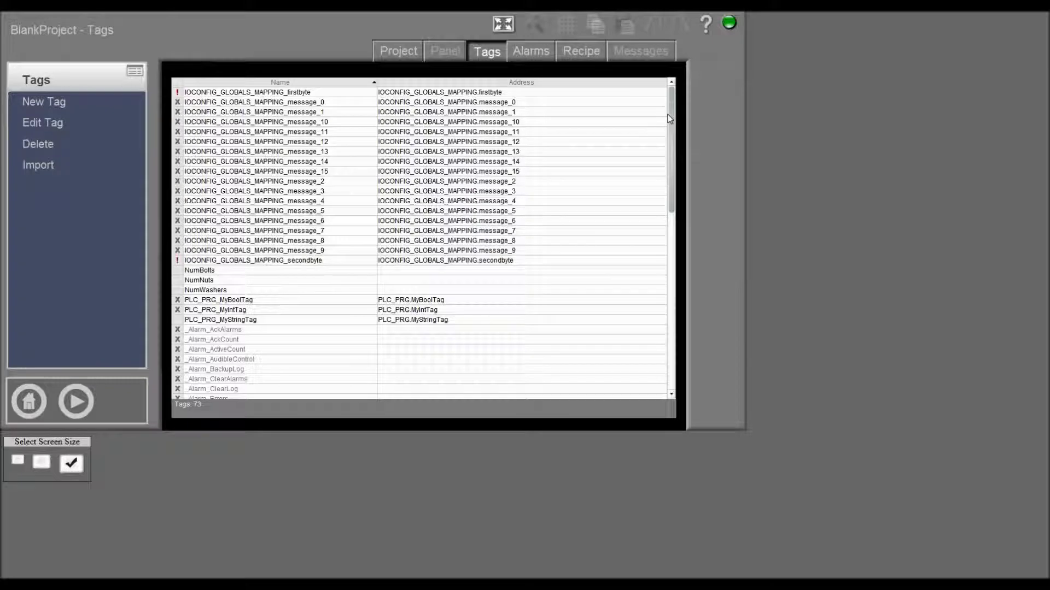
{"action": "mouse_move", "coordinate": [672, 119]}
{"action": "left_mouse_down"}
{"action": "mouse_move", "coordinate": [669, 313]}
{"action": "mouse_move", "coordinate": [670, 119]}
{"action": "left_mouse_up"}
{"action": "left_click", "coordinate": [29, 401]}
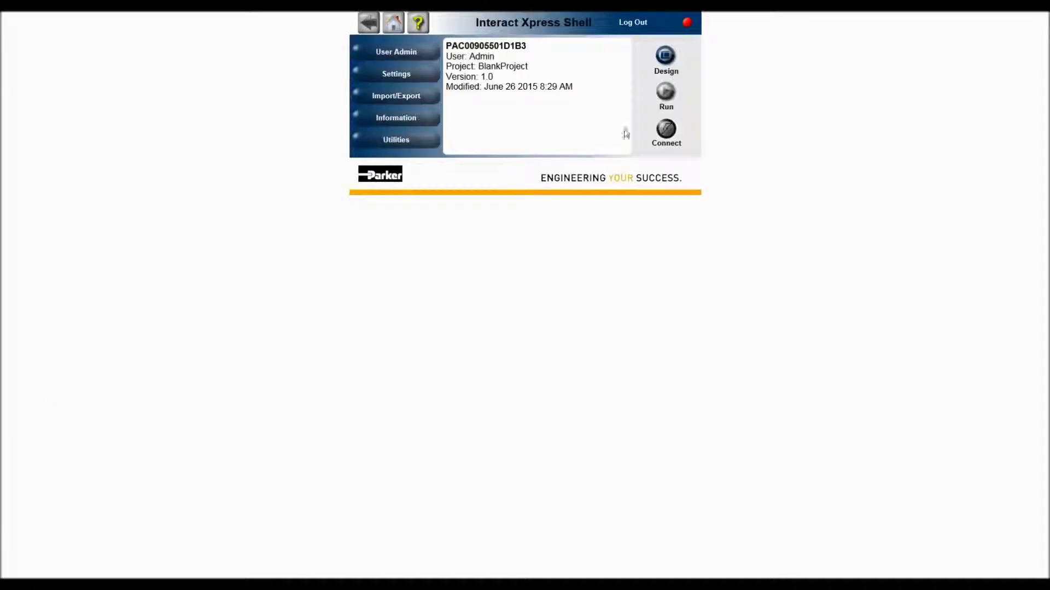
- Reconnect the HMI runtime and log in to the PAC with an online change
{"action": "left_click", "coordinate": [666, 130]}
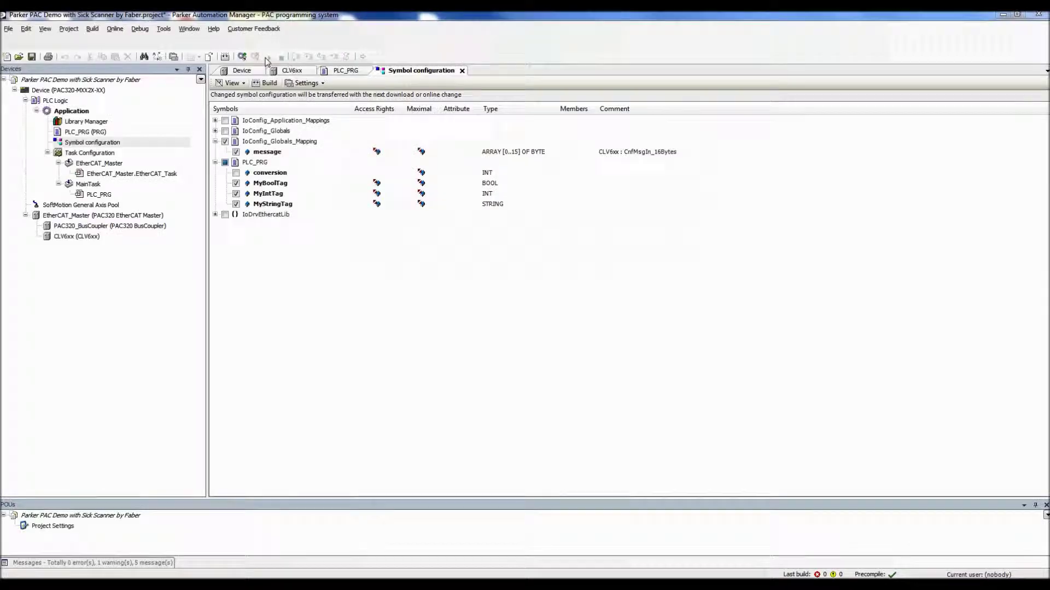
{"action": "left_click", "coordinate": [241, 56]}
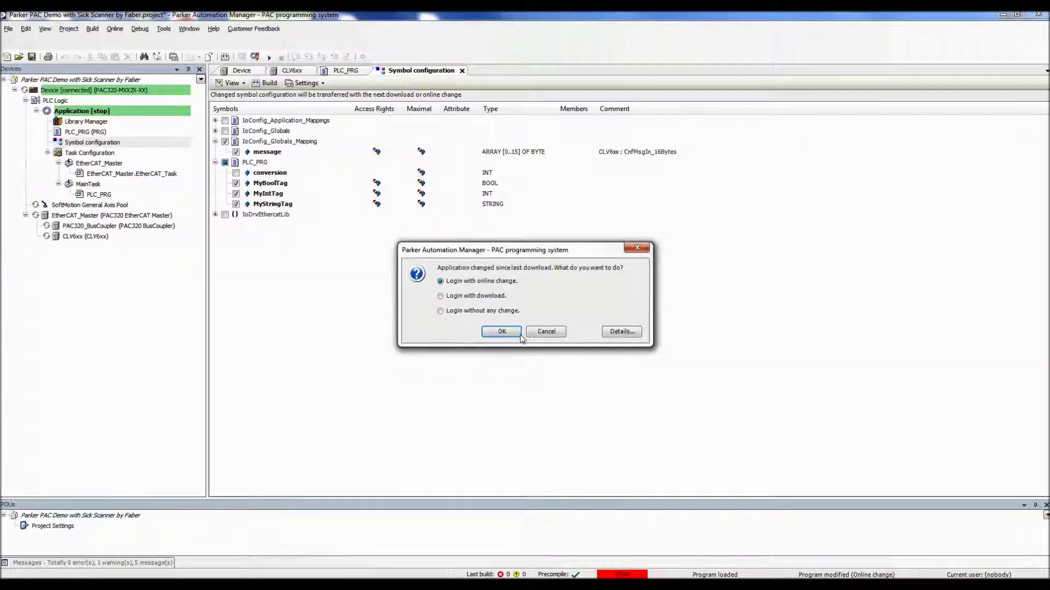
{"action": "left_click", "coordinate": [490, 331]}
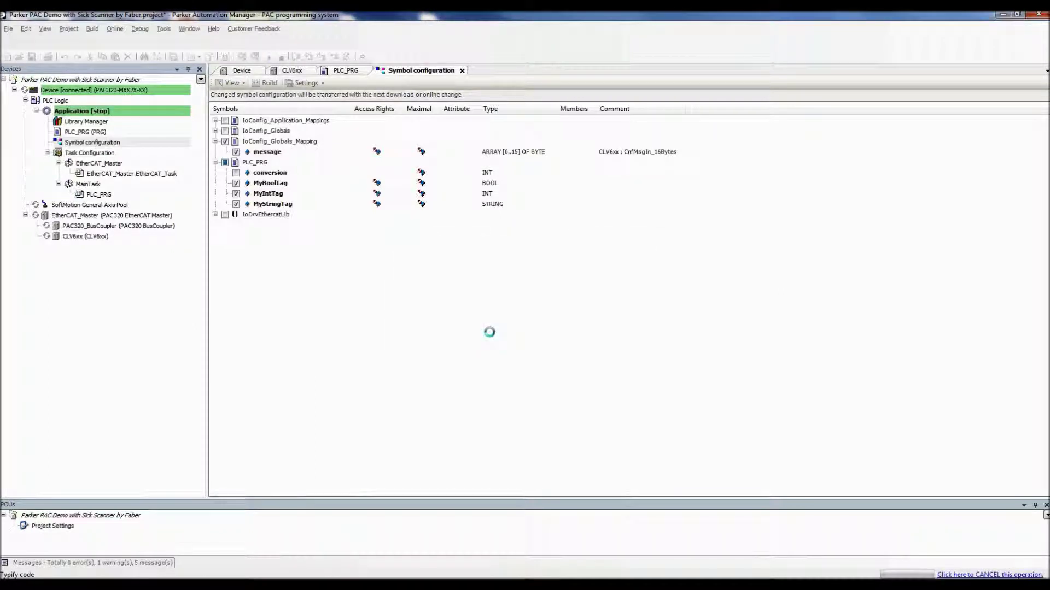